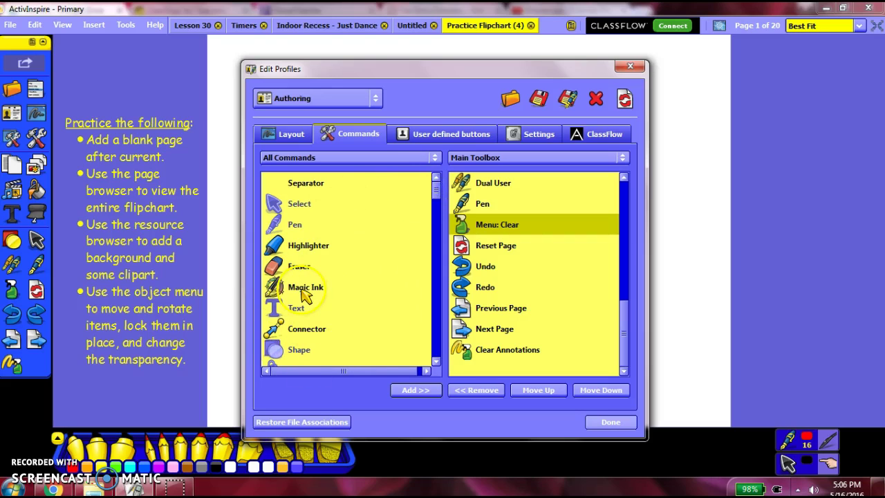
- Add the Magic Ink command to the Main Toolbox directly after Menu: Open Recent
left_click_drag(620, 334, 620, 207)
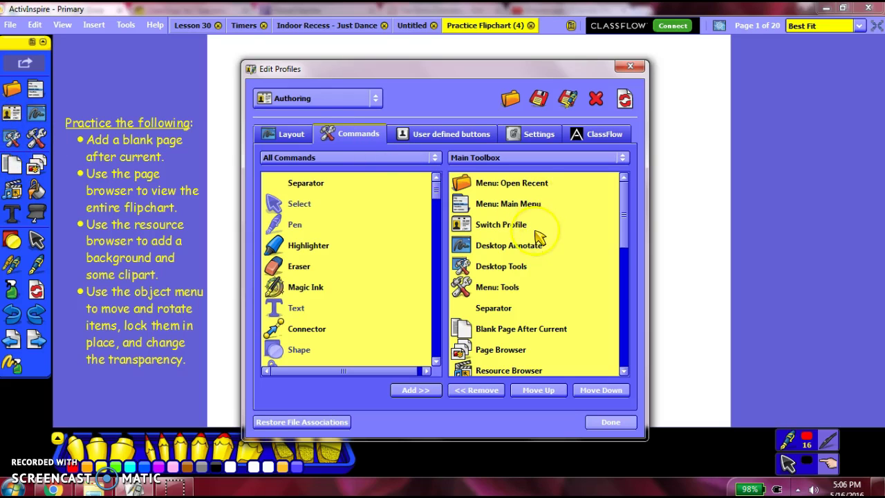
left_click(498, 184)
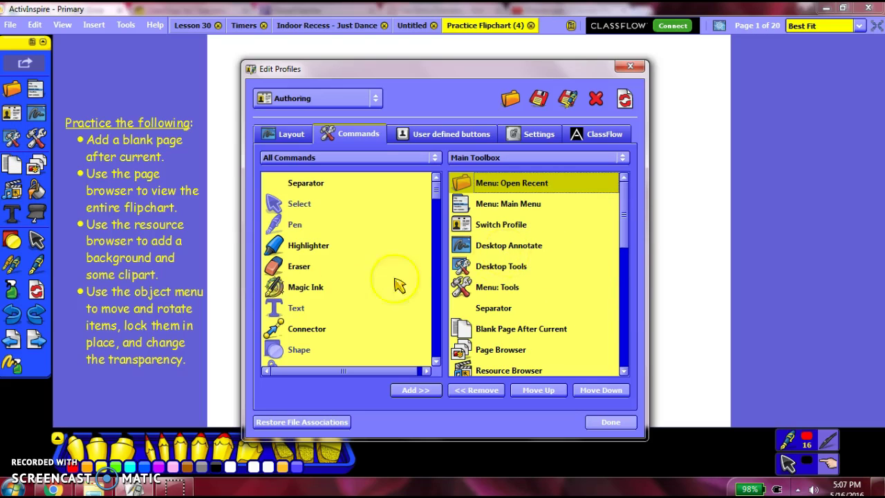
left_click(304, 290)
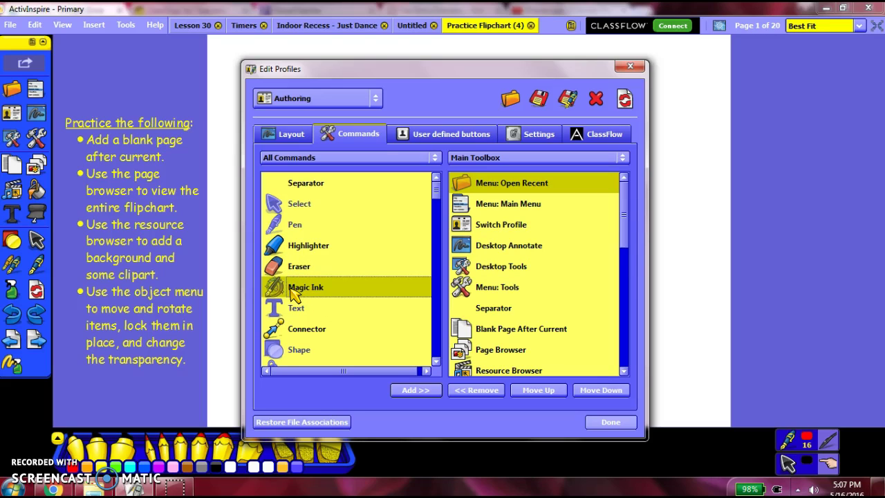
left_click(415, 389)
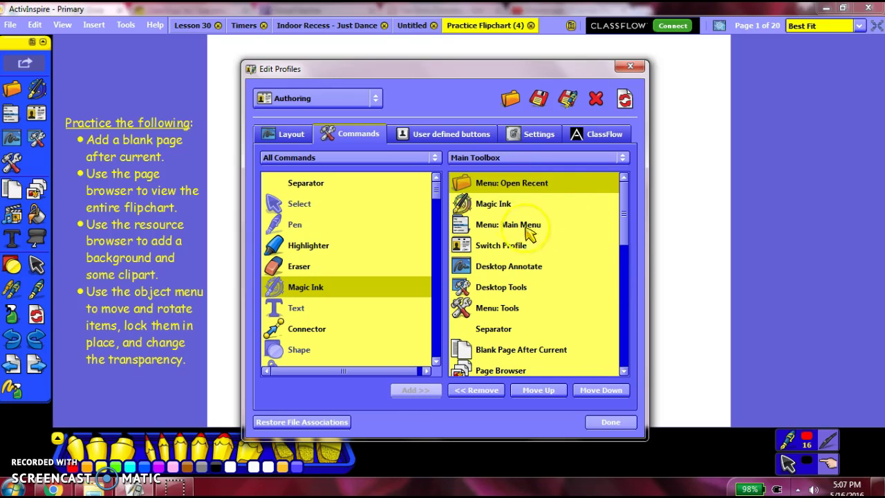
- Reorder the Main Toolbox so that Magic Ink sits directly below Menu: Tools
left_click(496, 206)
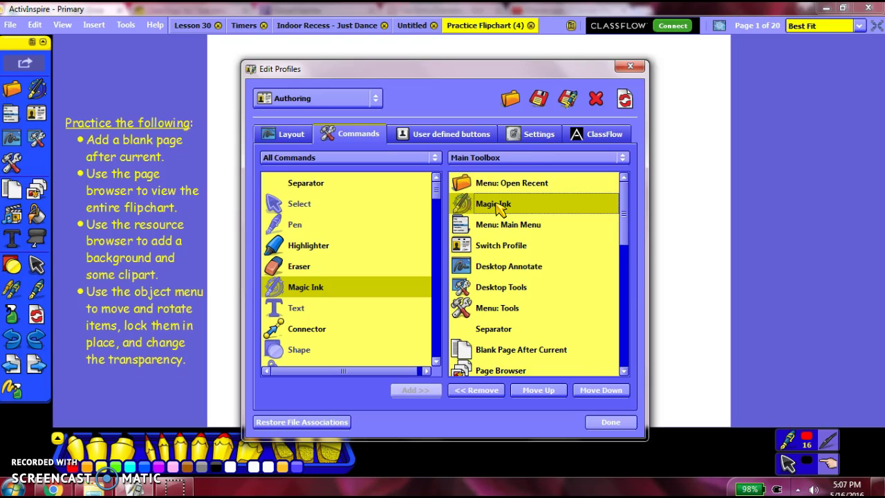
left_click(596, 391)
left_click(596, 392)
left_click(596, 392)
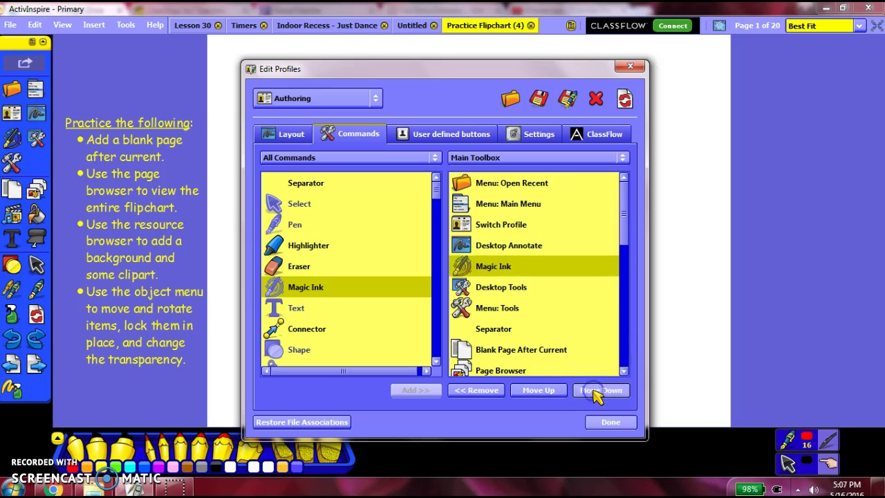
left_click(596, 392)
left_click(596, 391)
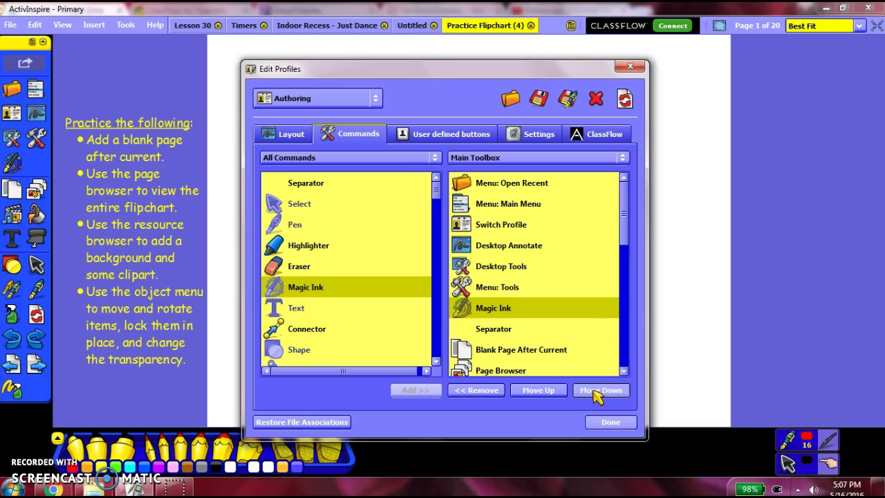
- Remove Magic Ink from the Main Toolbox and finish editing the profile
left_click(480, 390)
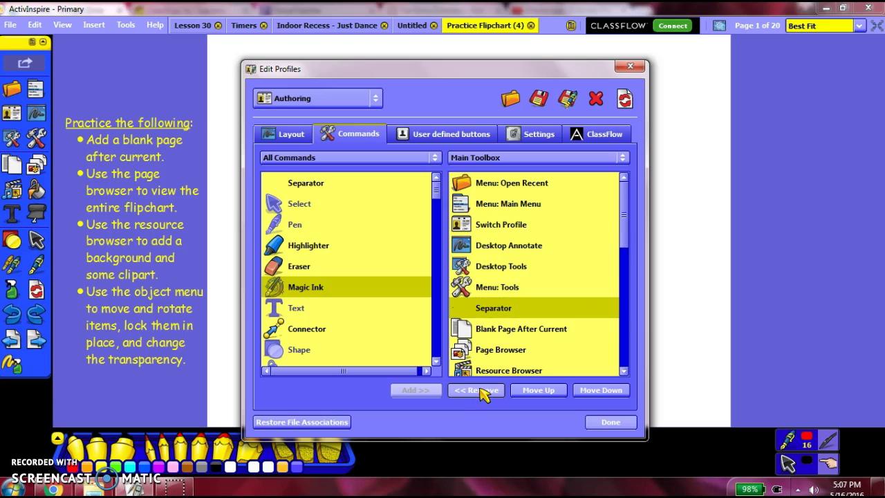
left_click(610, 422)
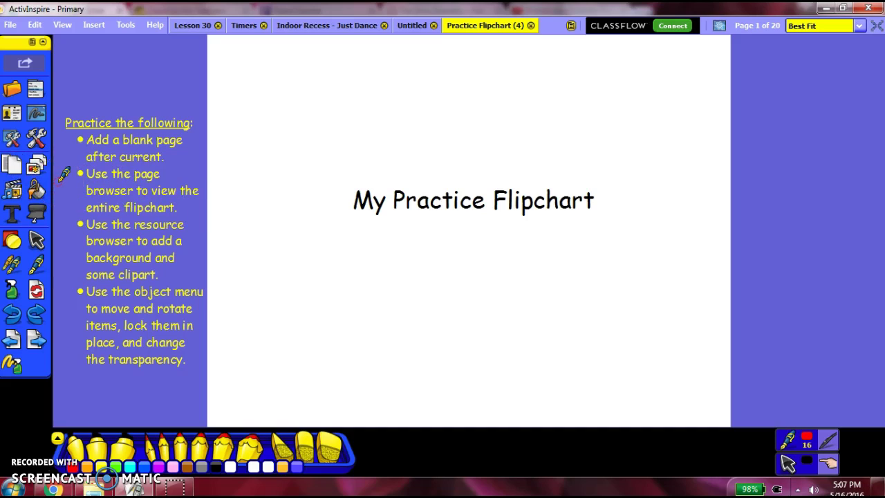
- Insert a blank page after the title page and draw a looping red pen scribble in its upper middle
left_click(14, 166)
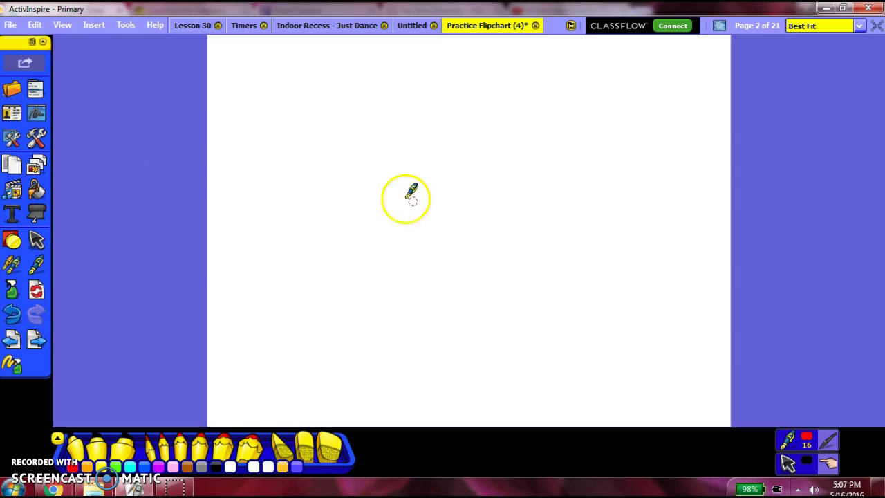
mouse_move(419, 205)
left_mouse_down()
mouse_move(505, 158)
mouse_move(401, 187)
mouse_move(451, 181)
left_mouse_up()
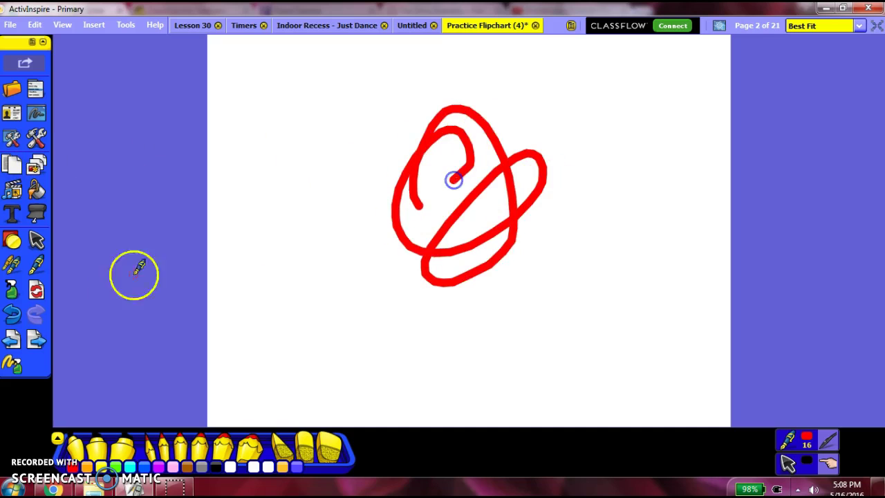
- Add the text "Hello." below and to the left of the red scribble
left_click(21, 218)
left_click(290, 296)
type("Hello.")
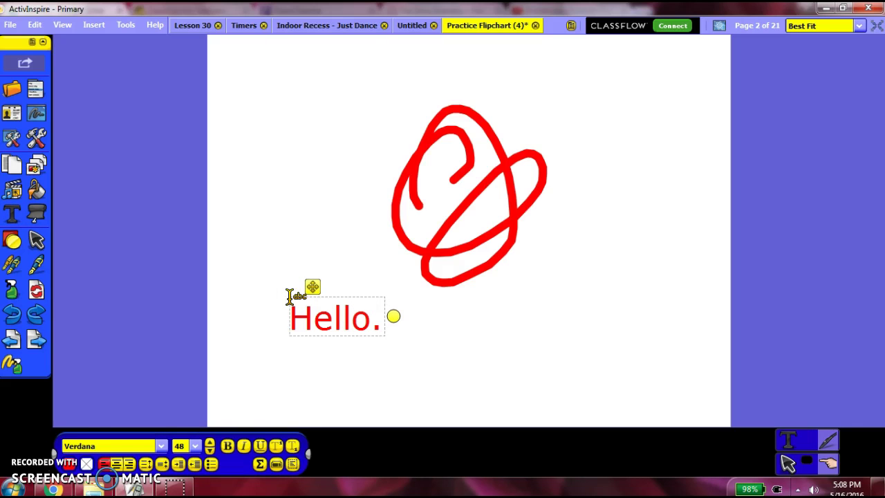
- Draw a diagonal line above the "Hello." text and a wide ellipse below the scribble with the Shape tool
left_click(12, 240)
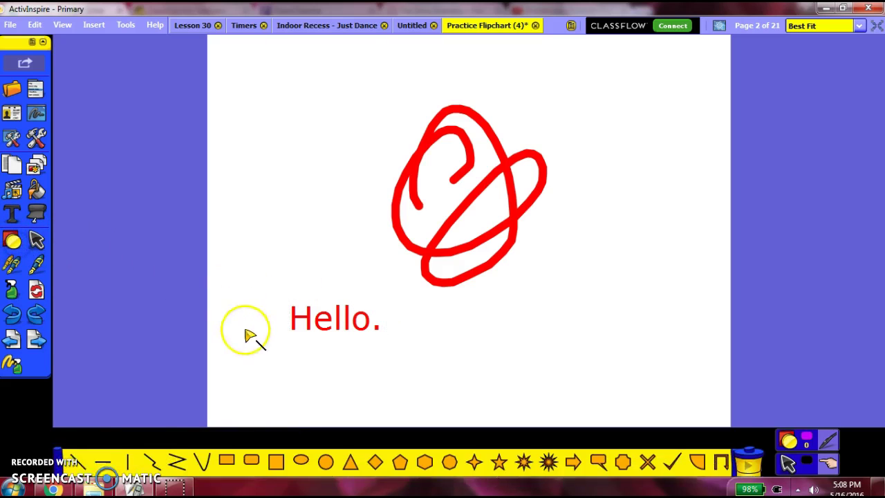
mouse_move(278, 183)
left_mouse_down()
mouse_move(389, 280)
mouse_move(371, 286)
left_mouse_up()
left_click(301, 444)
left_click_drag(457, 306, 627, 393)
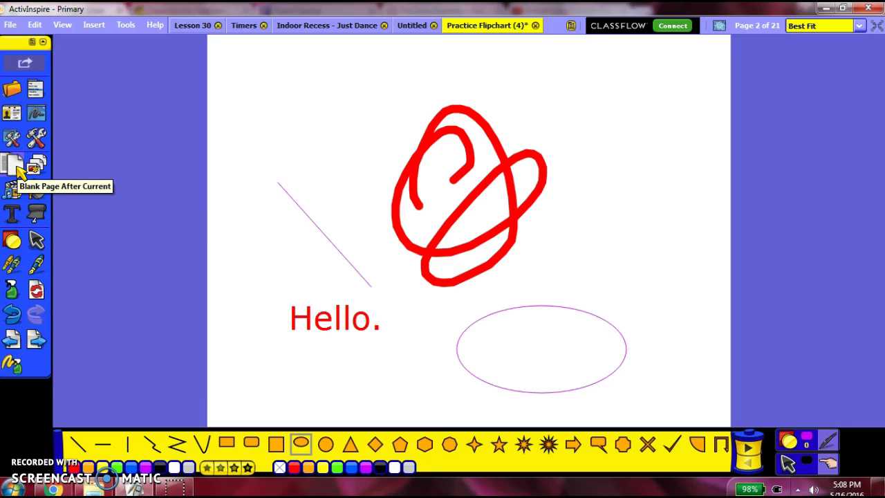
- Return to the title page and look through the flipchart's pages in the page browser, viewing several of them
left_click(13, 341)
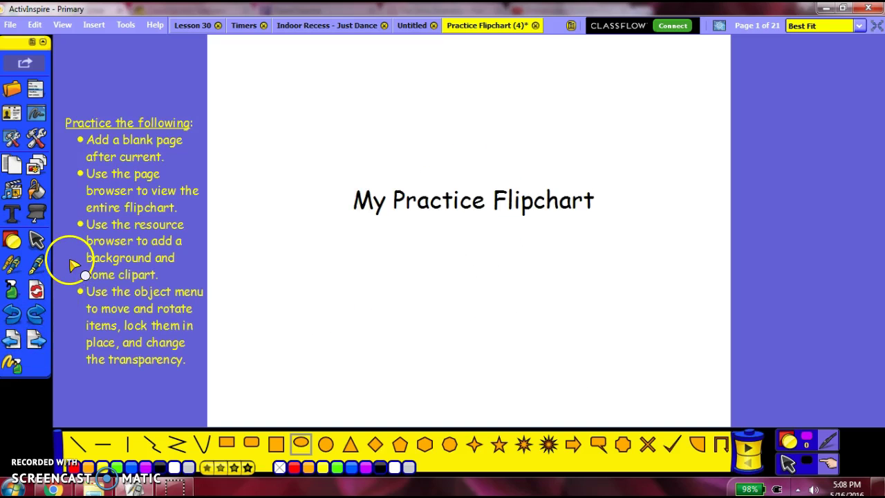
left_click(37, 166)
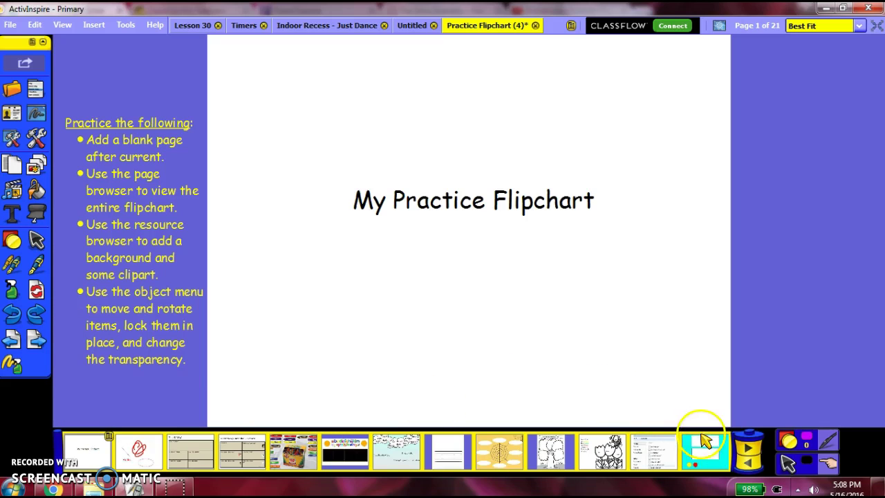
left_click(755, 451)
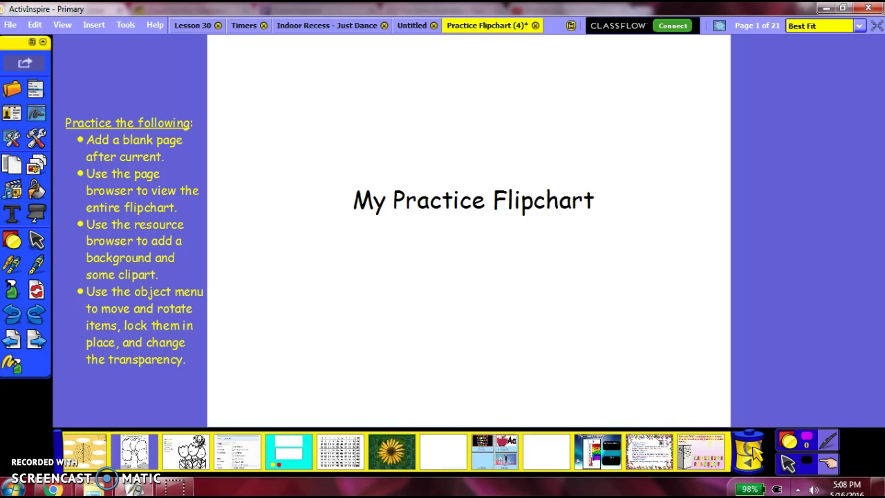
left_click(750, 463)
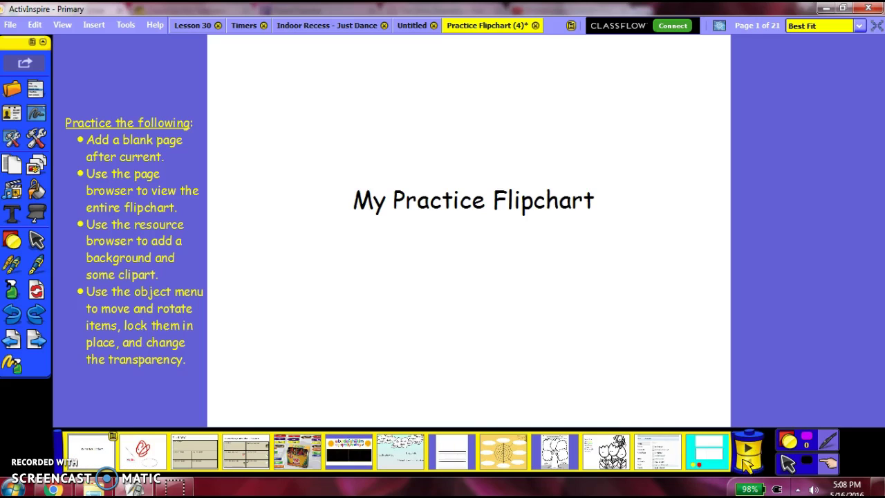
left_click(511, 451)
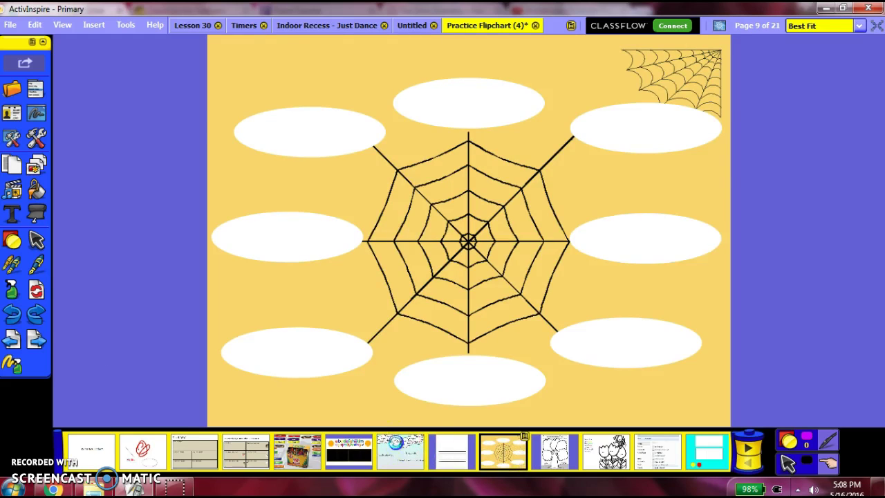
left_click(401, 451)
left_click(300, 455)
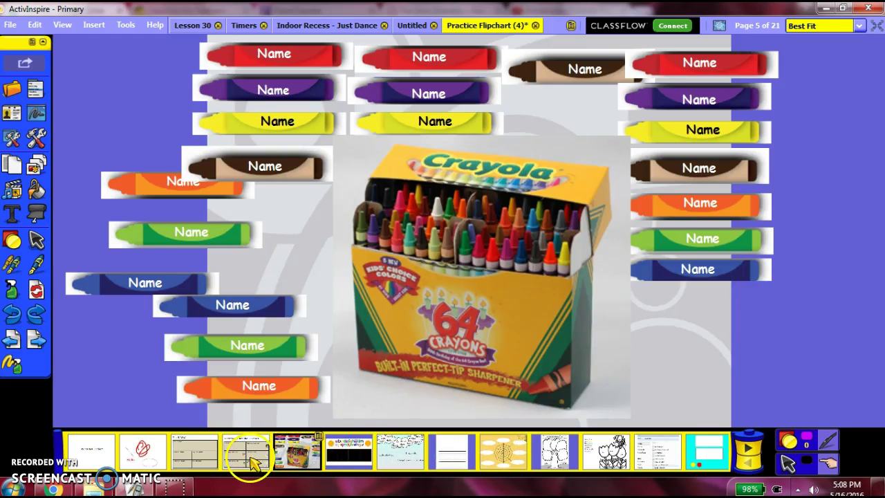
left_click(247, 458)
left_click(605, 455)
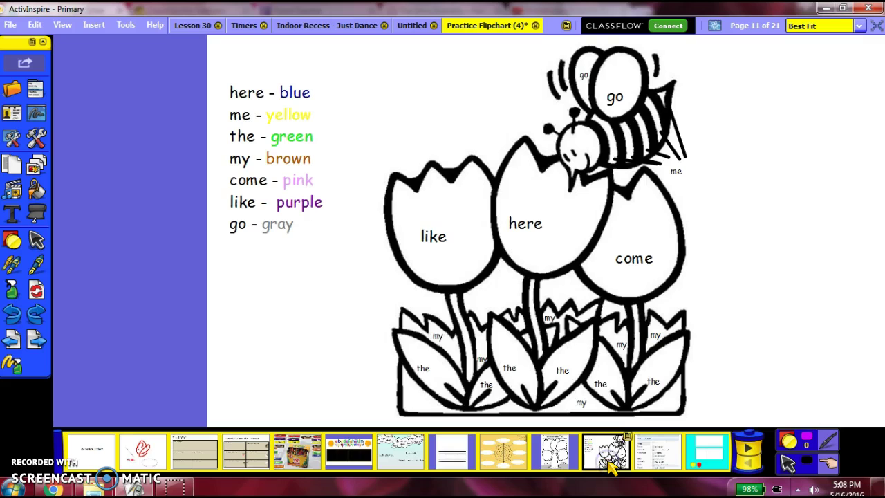
- Move the spider web page ahead of the lined writing page in the page order
left_click(502, 456)
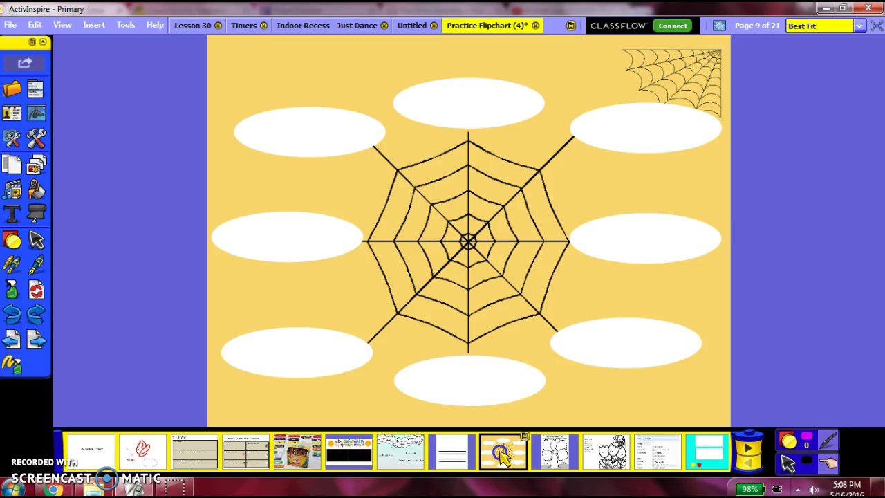
left_click_drag(503, 456, 427, 460)
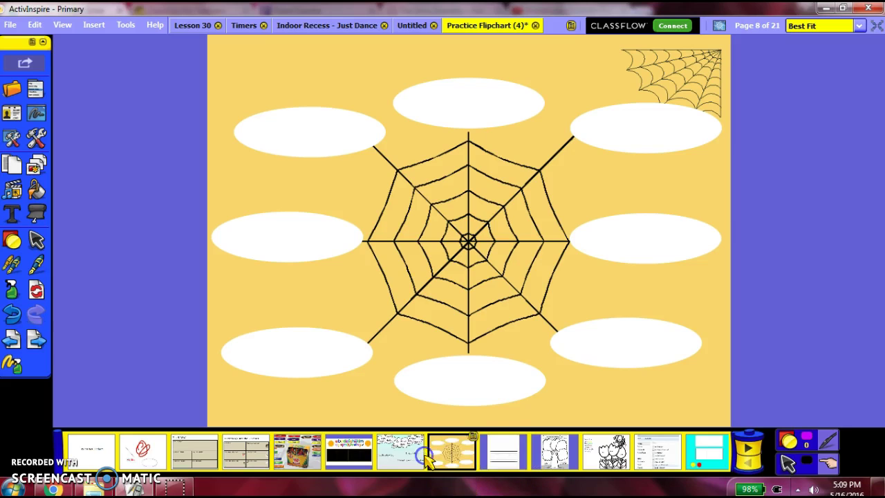
- Copy the lined writing page, paste it after the scribble page, and display the pasted copy
left_click(507, 453)
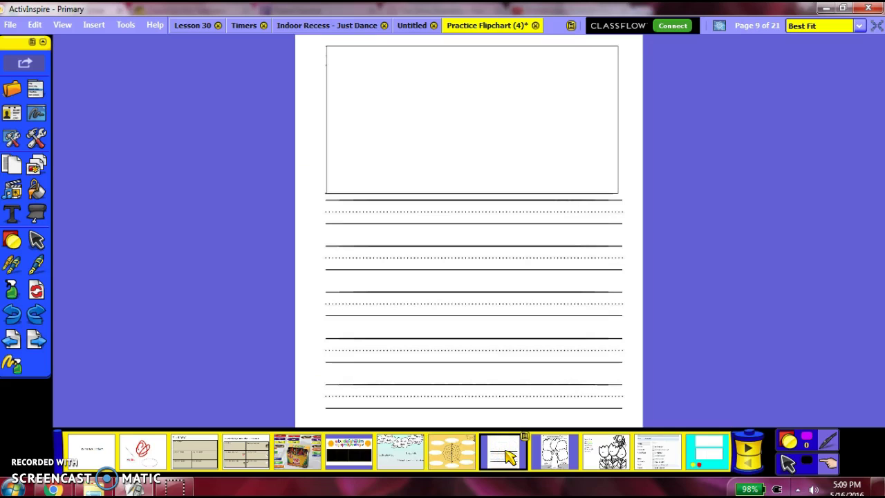
right_click(510, 457)
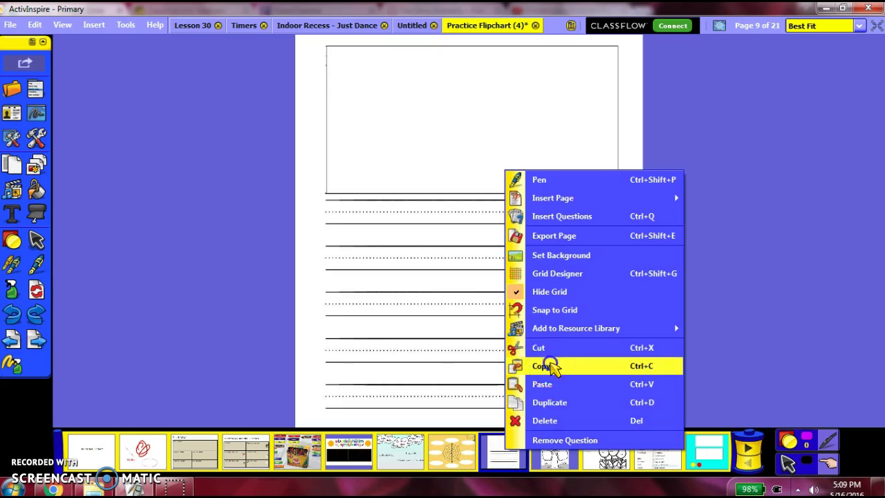
left_click(550, 363)
left_click(159, 453)
right_click(164, 456)
left_click(211, 385)
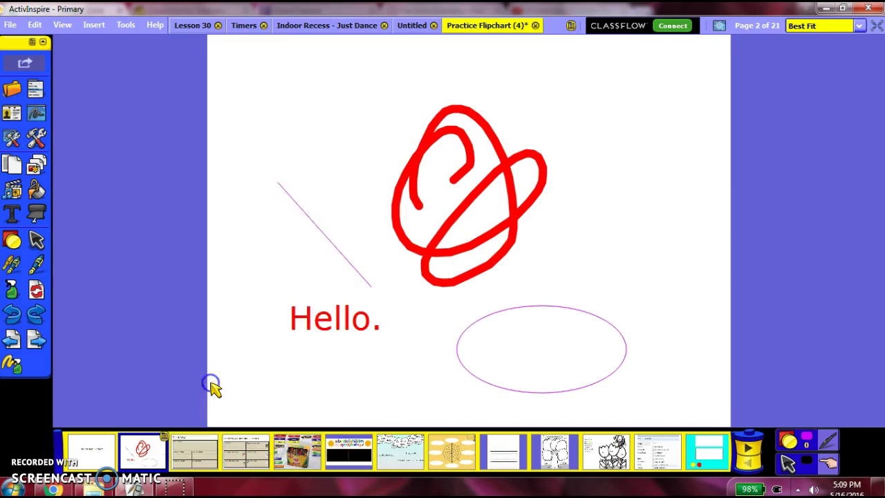
left_click(199, 451)
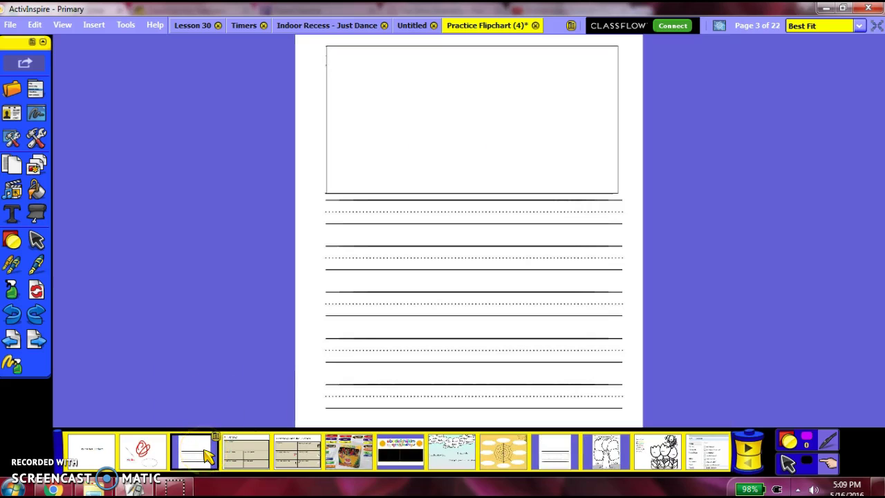
- Delete the page containing the red scribble and the "Hello." text from the flipchart
left_click(149, 453)
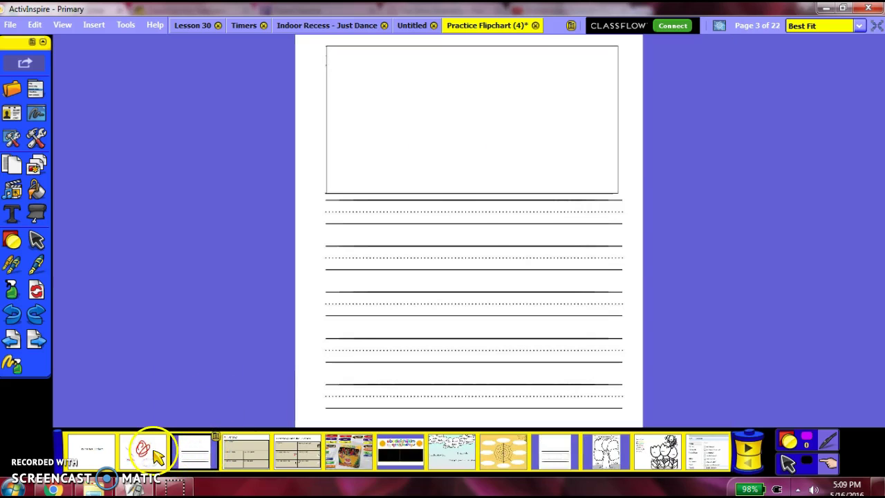
right_click(157, 455)
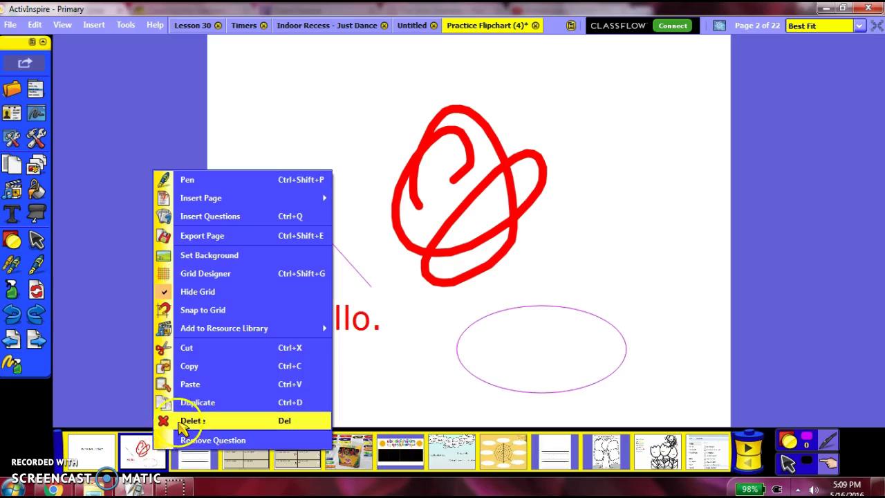
left_click(181, 420)
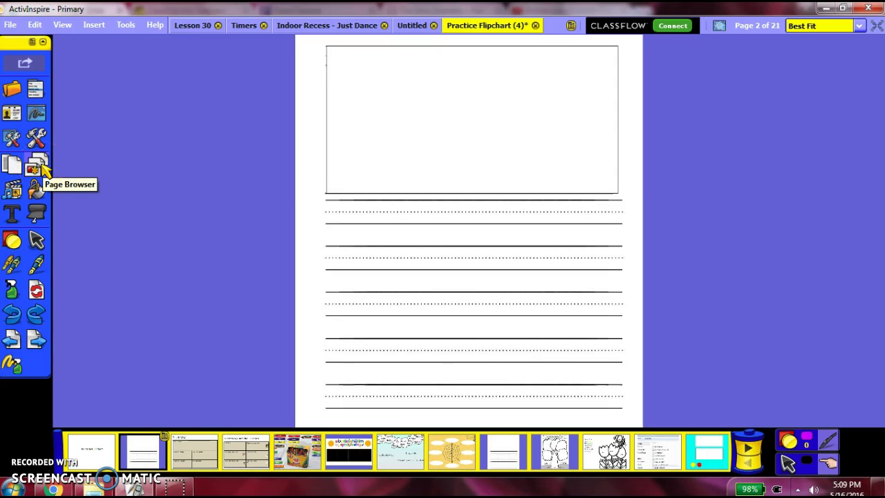
- Return to the "My Practice Flipchart" title page and open the resource browser
left_click(95, 454)
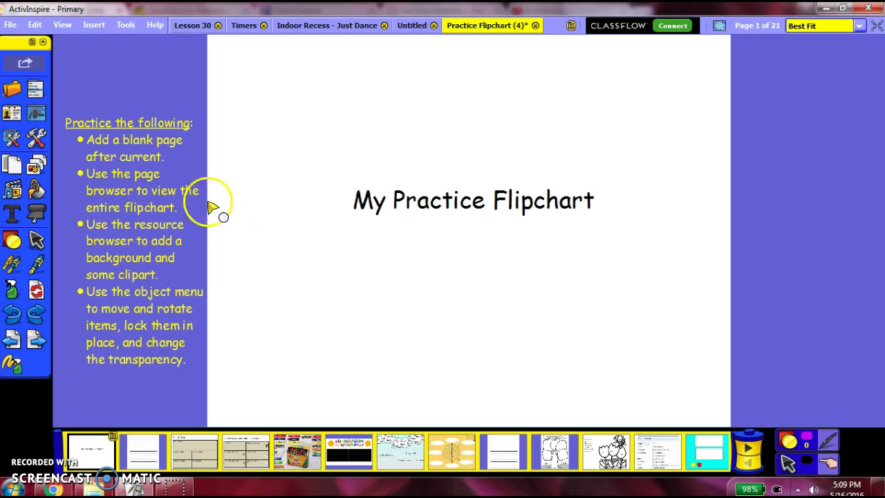
left_click(14, 191)
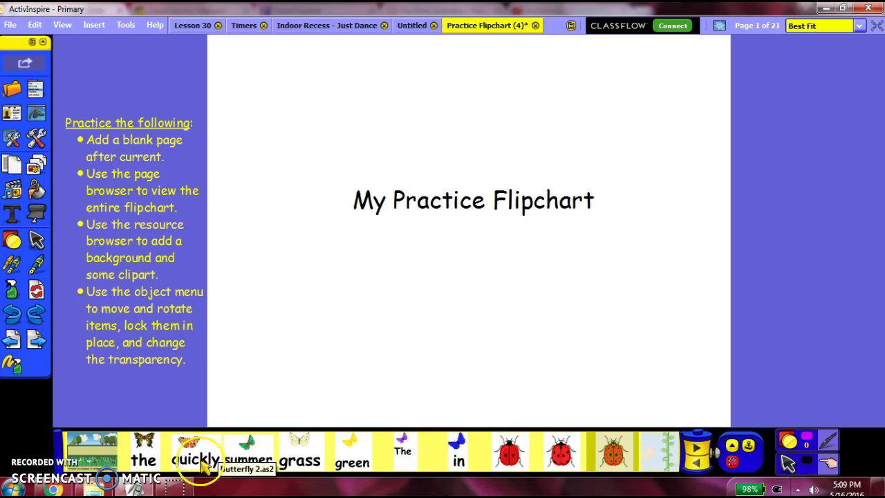
- Clear the resource search, switch to the shared resources and expand the Backgrounds folder
left_click(733, 448)
left_click_drag(452, 150, 412, 154)
key("BackSpace")
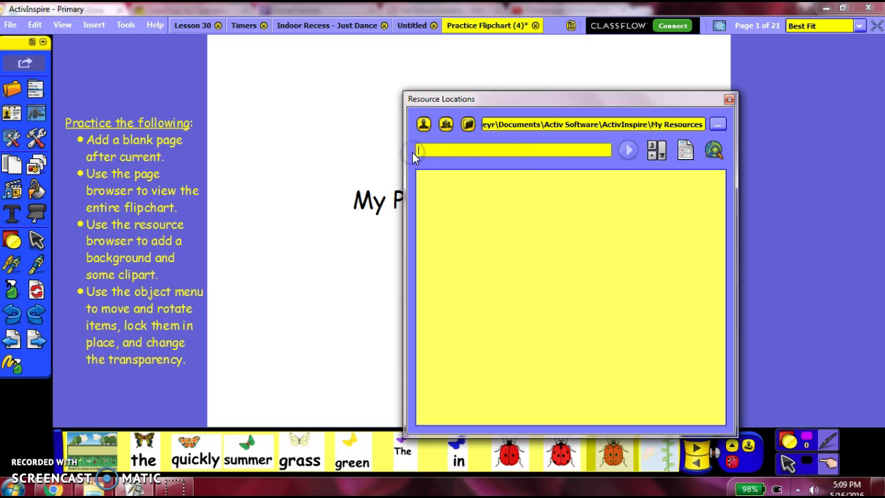
left_click(446, 124)
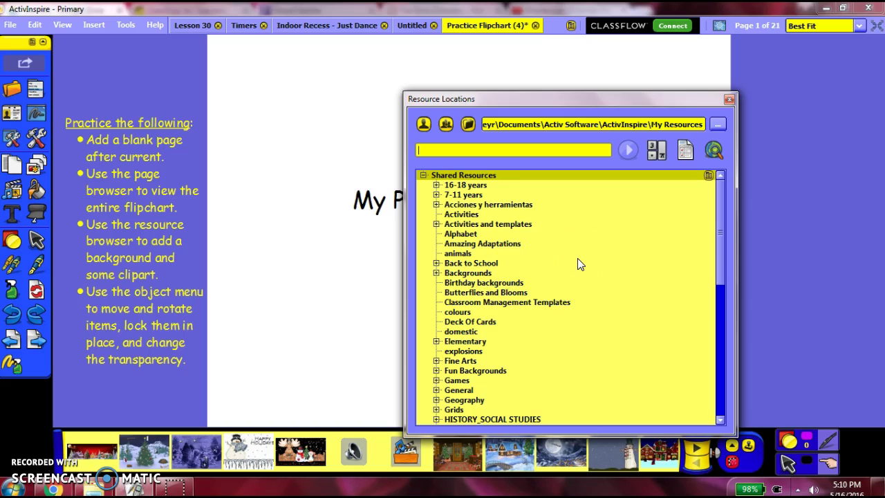
left_click(436, 273)
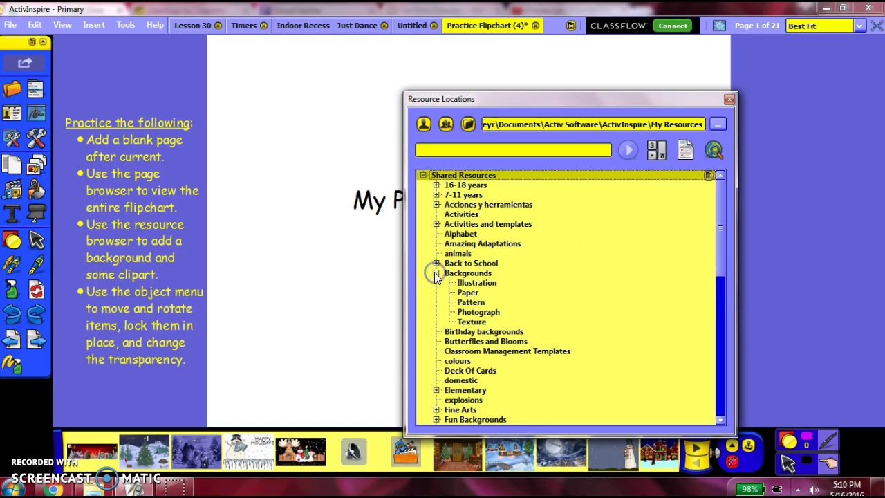
- Look through the Illustration, Paper and Pattern backgrounds and apply the pink circles pattern to the title page
left_click(469, 284)
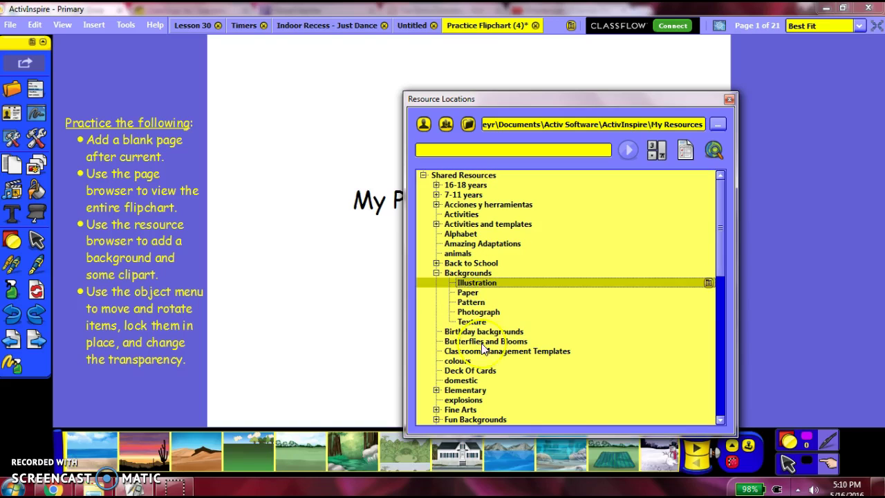
left_click(485, 294)
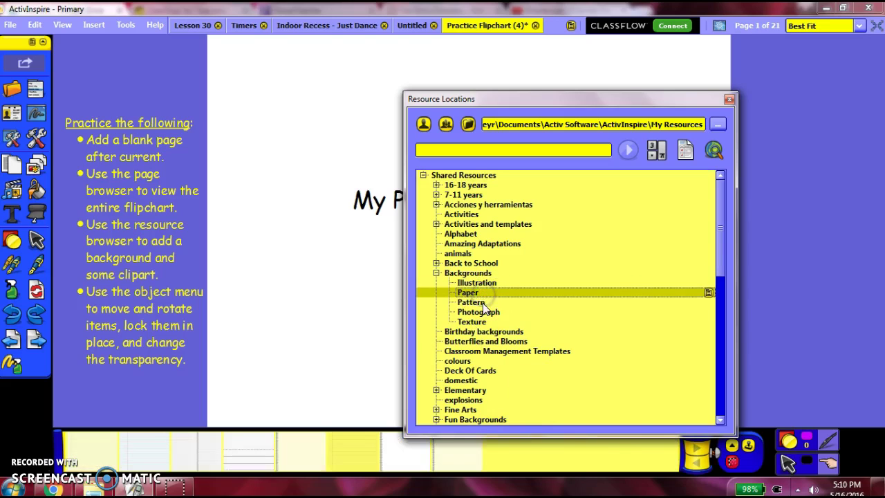
left_click(482, 302)
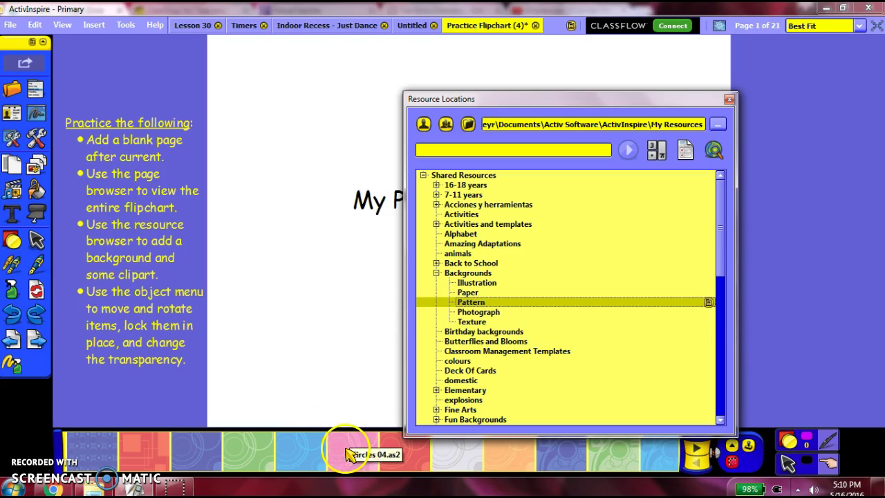
left_click_drag(350, 453, 346, 326)
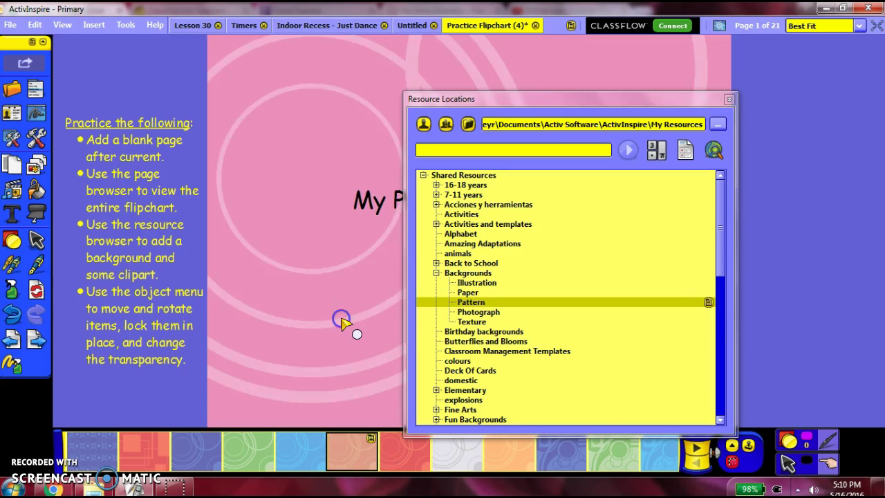
- Try the green leaves, castle landscape and rock cave images from the Photograph backgrounds on the title page
left_click(476, 313)
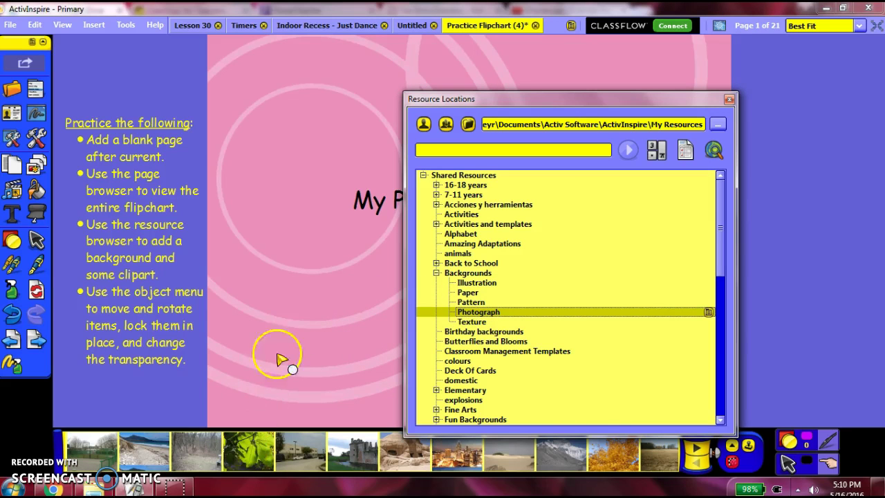
left_click_drag(267, 450, 296, 365)
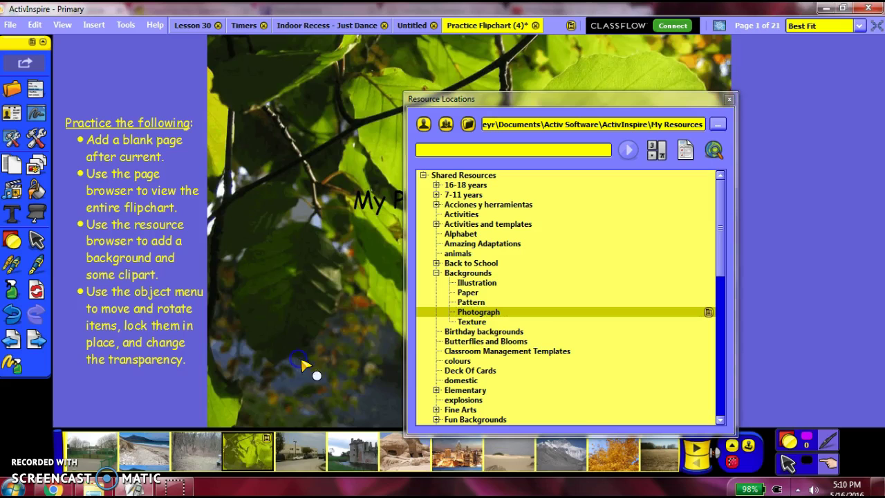
left_click_drag(343, 457, 341, 348)
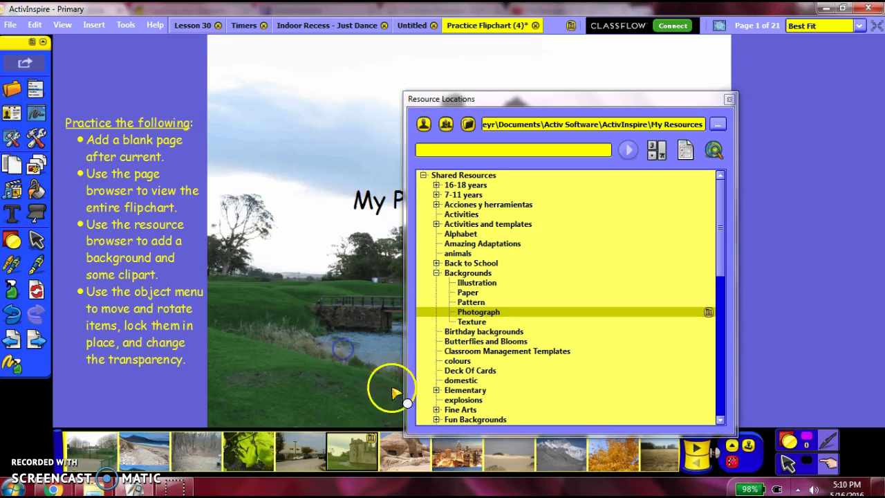
left_click_drag(403, 451, 344, 386)
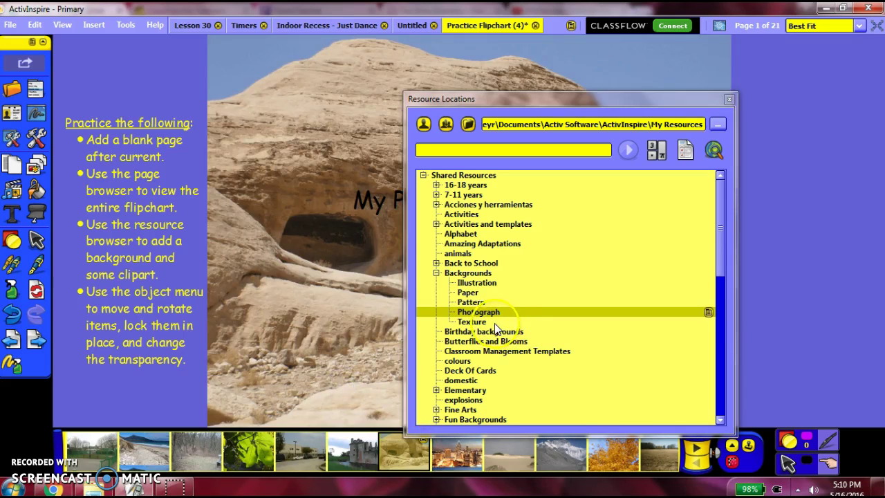
- Try several Texture backgrounds on the title page, finishing with the wood plank texture, and close the resource locations
left_click(475, 321)
left_click(373, 394)
left_click_drag(146, 453, 286, 371)
left_click_drag(339, 442, 326, 325)
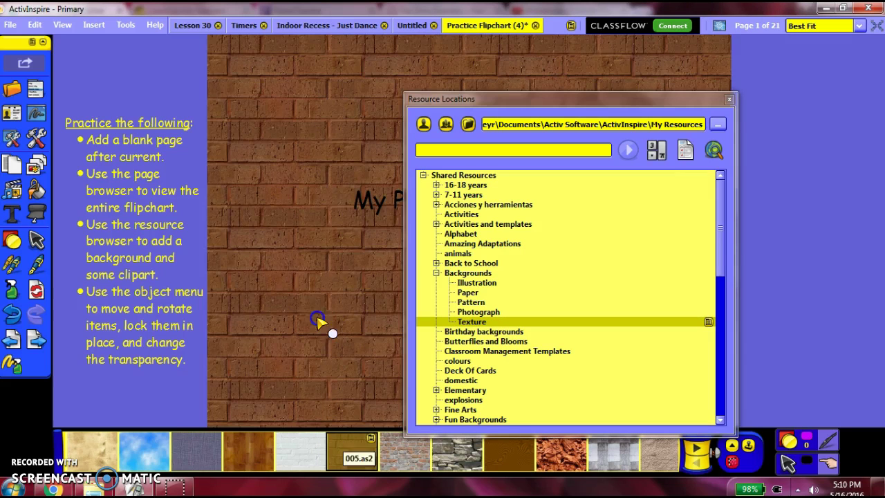
left_click_drag(403, 455, 345, 369)
left_click_drag(242, 448, 347, 317)
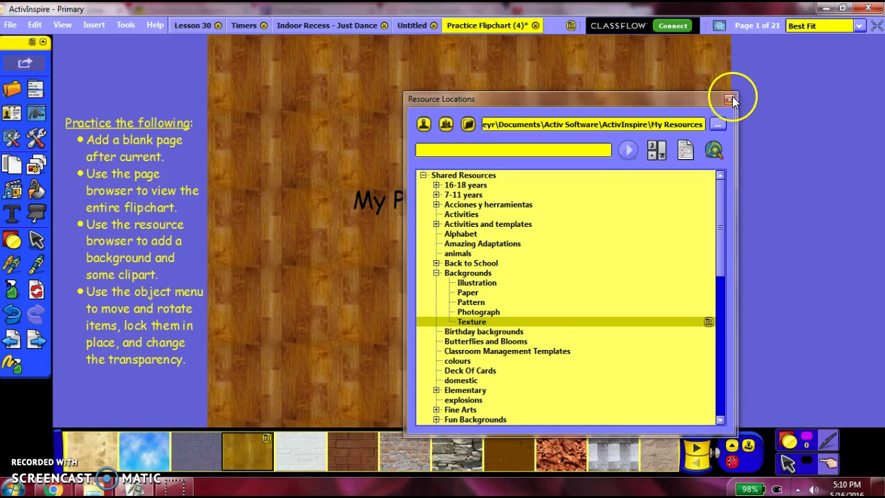
left_click(730, 99)
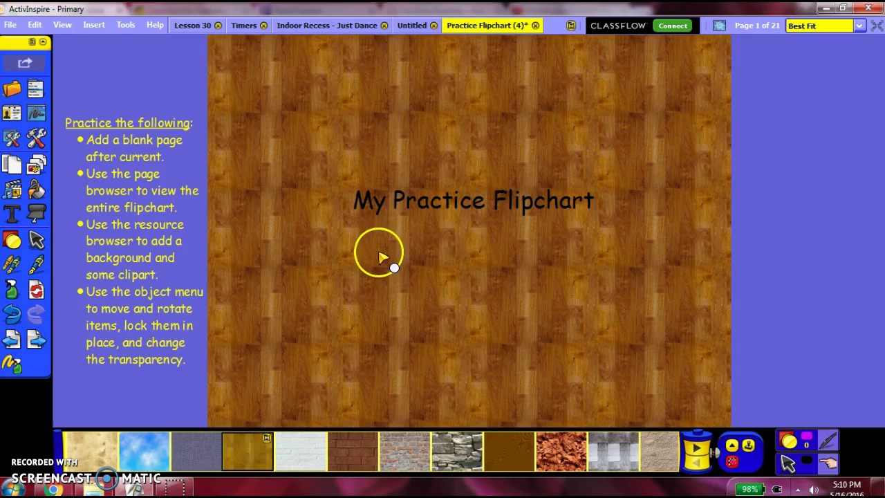
- Change the colour of the "My Practice Flipchart" title text to white
left_click(36, 240)
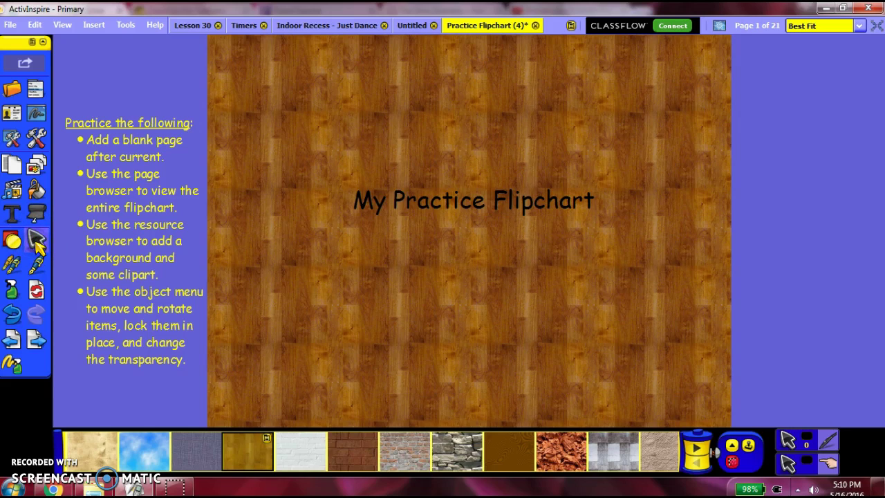
left_click(476, 202)
left_click(476, 202)
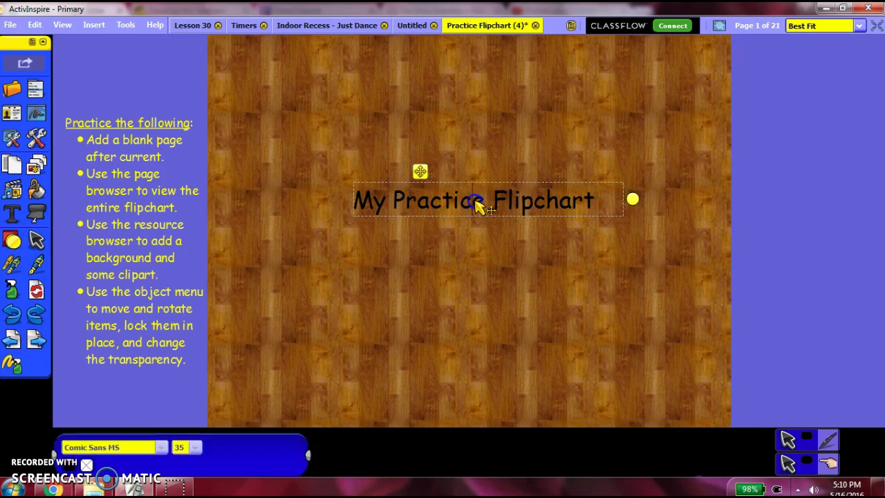
triple_click(476, 202)
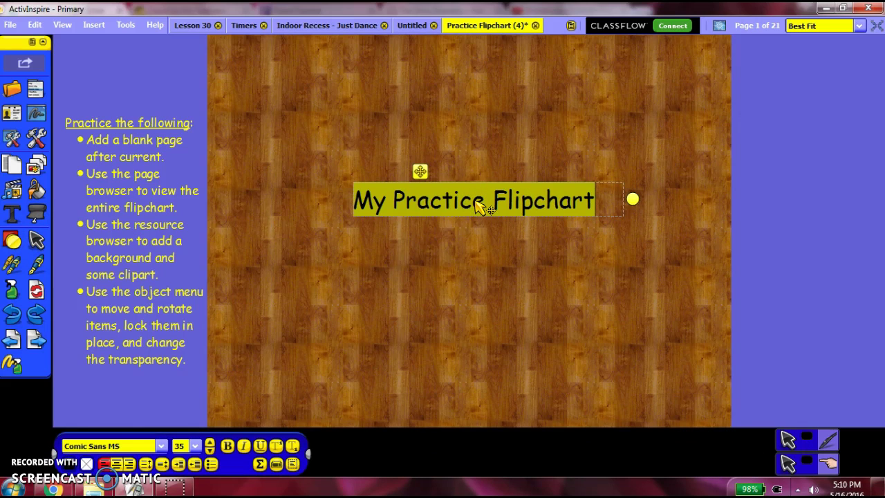
left_click(72, 465)
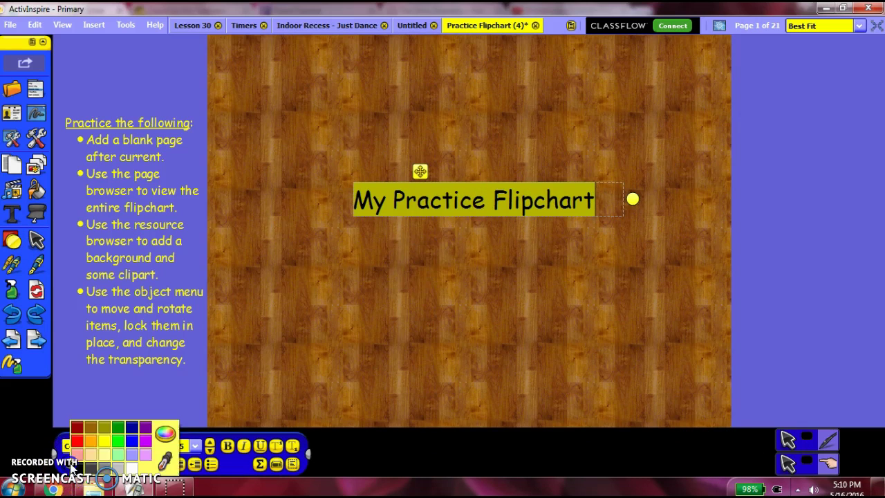
left_click(131, 468)
left_click(365, 319)
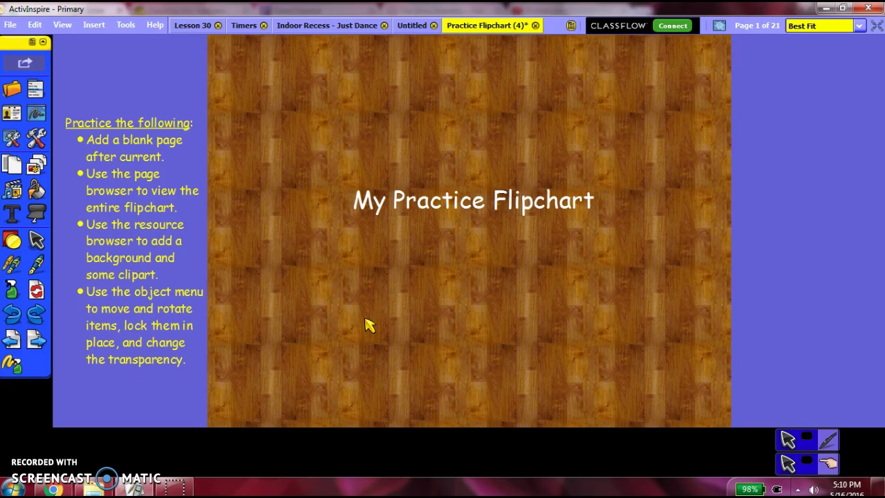
- Search the resource library for "insect" and close the resource locations
left_click(11, 189)
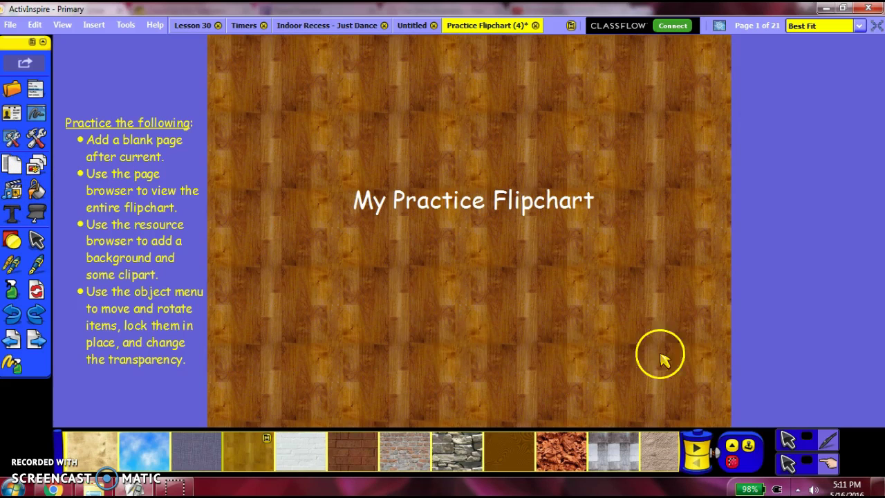
left_click(739, 446)
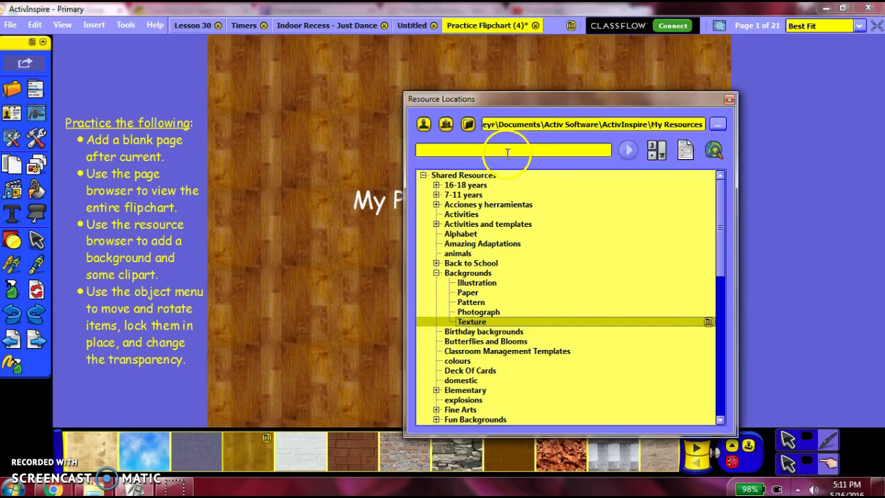
left_click(507, 151)
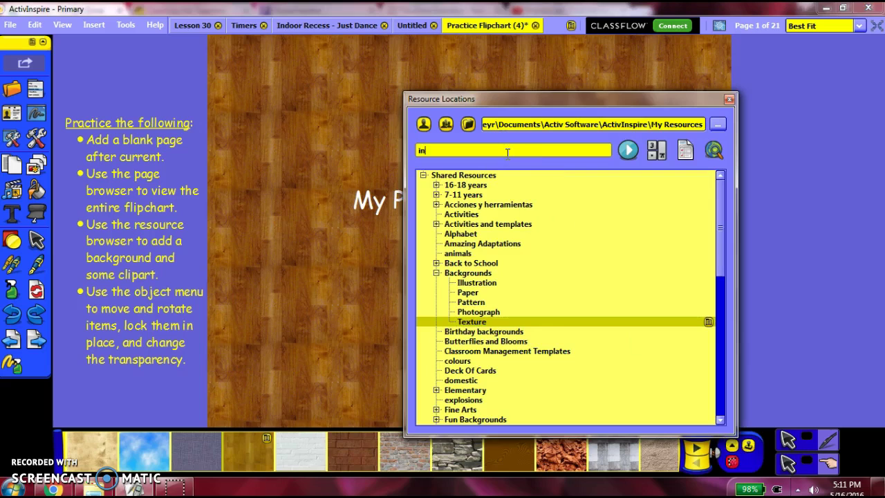
left_click(628, 149)
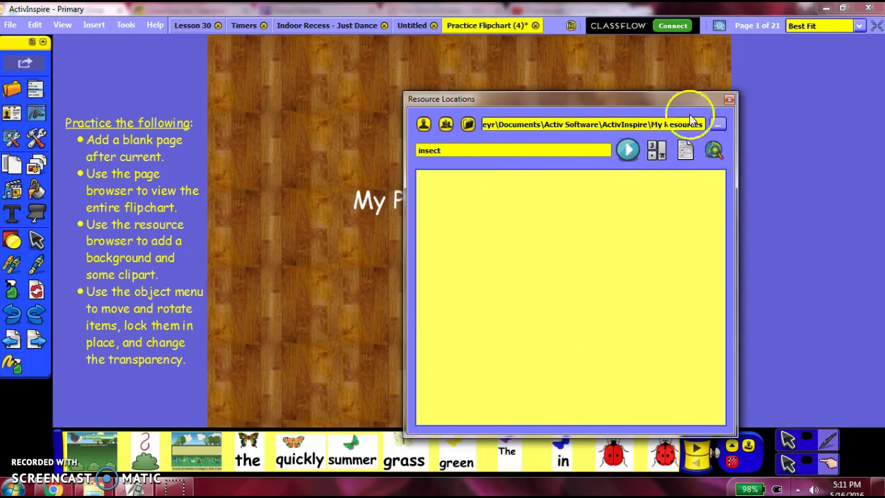
left_click(729, 99)
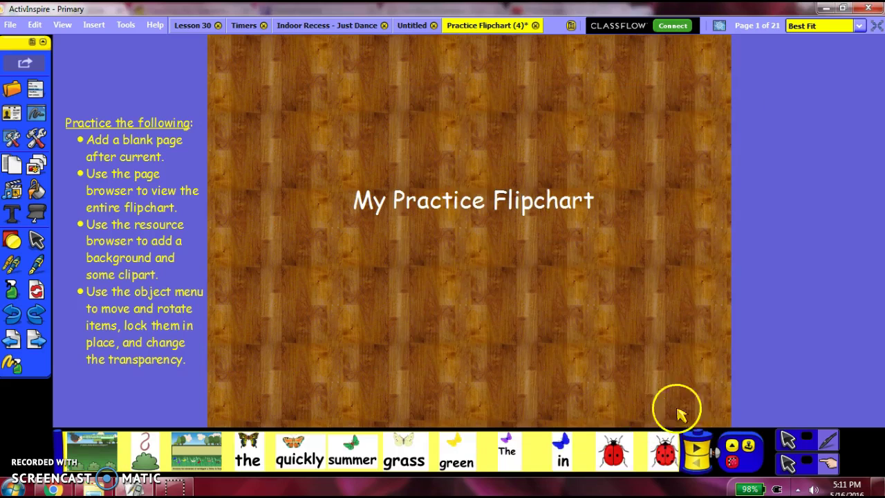
- Browse the insect resources and place the yellow-and-black swallowtail butterfly on the page below the title's left end
left_click(698, 453)
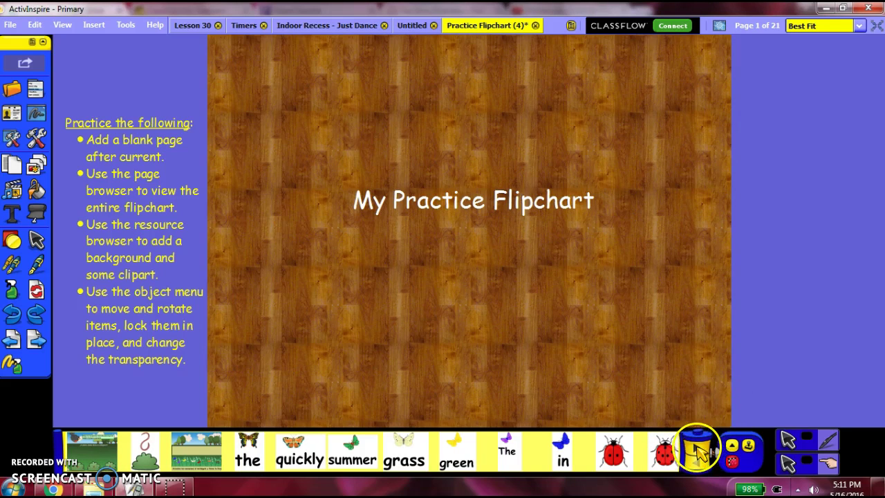
left_click(698, 453)
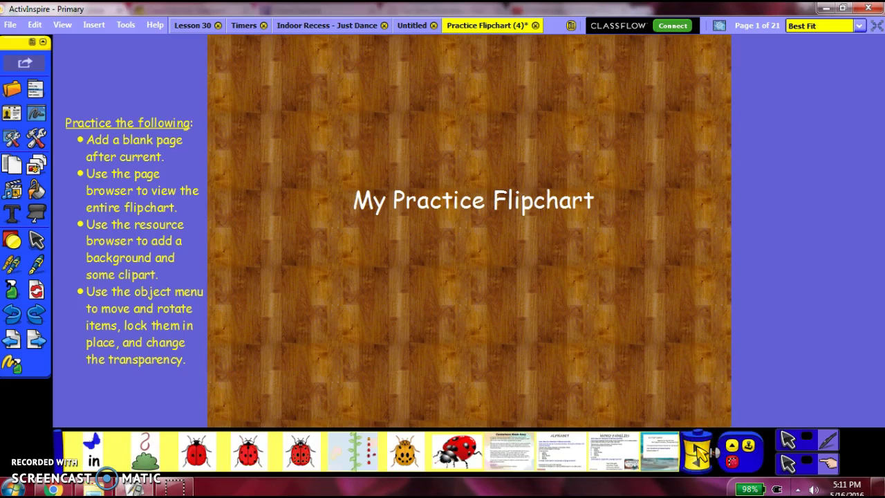
left_click(699, 453)
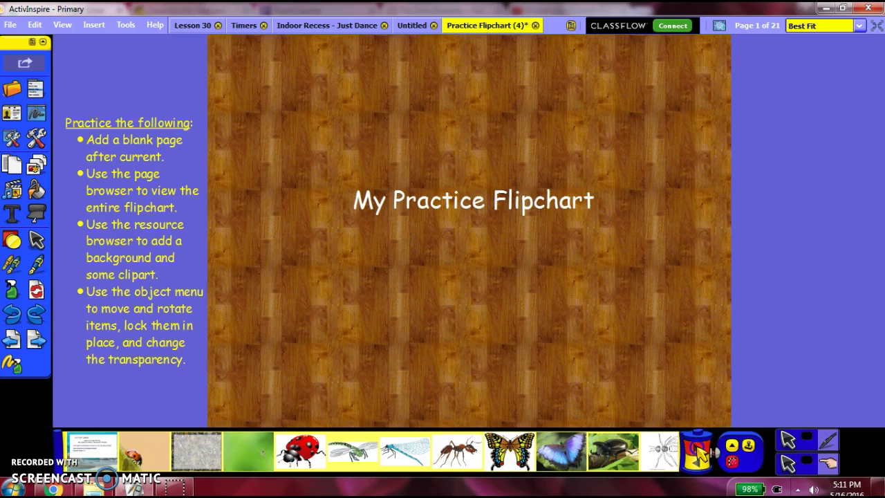
left_click(698, 453)
left_click(699, 453)
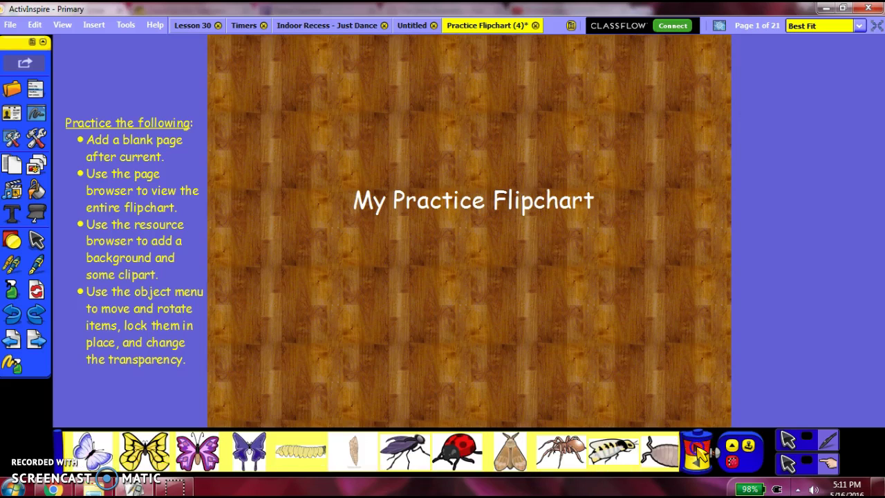
left_click(699, 453)
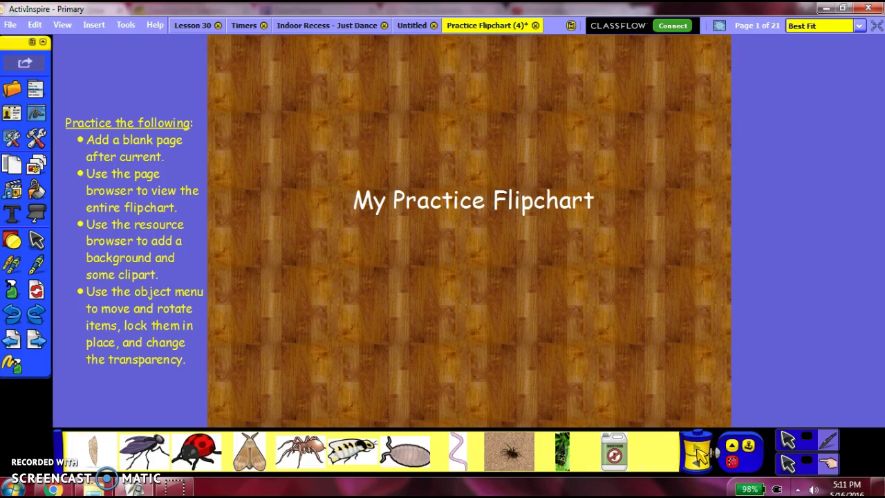
left_click(698, 462)
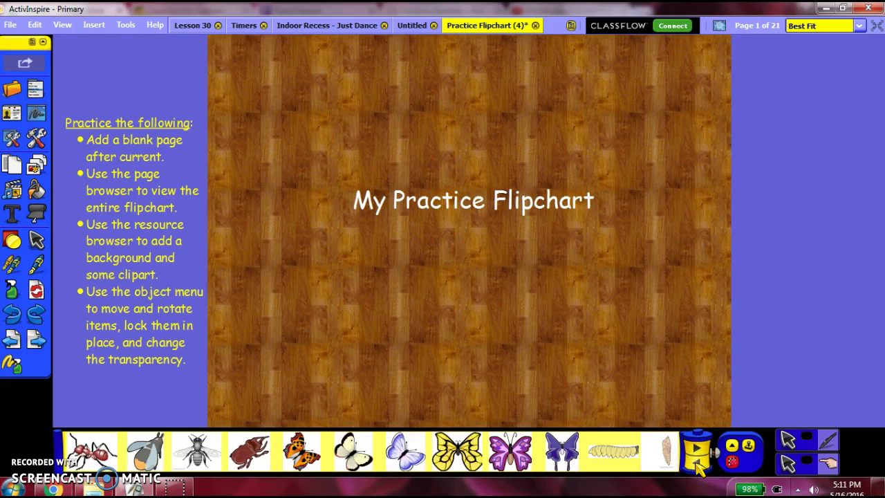
left_click(697, 461)
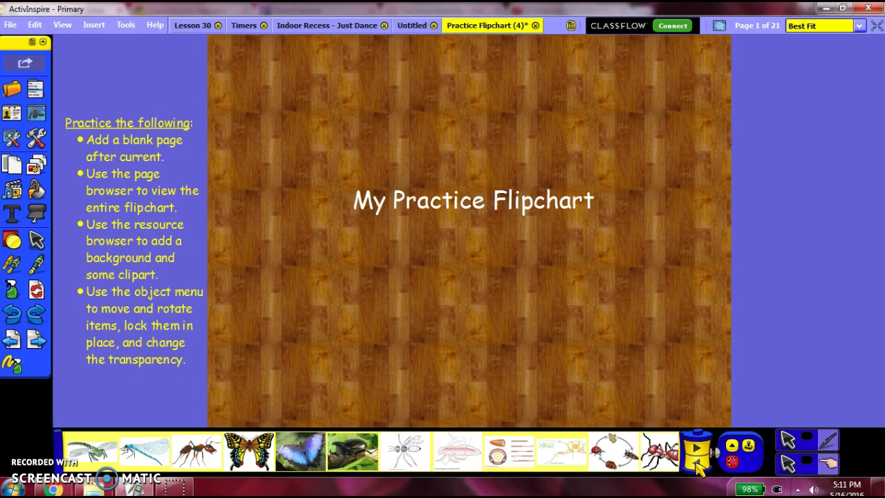
left_click_drag(277, 446, 330, 329)
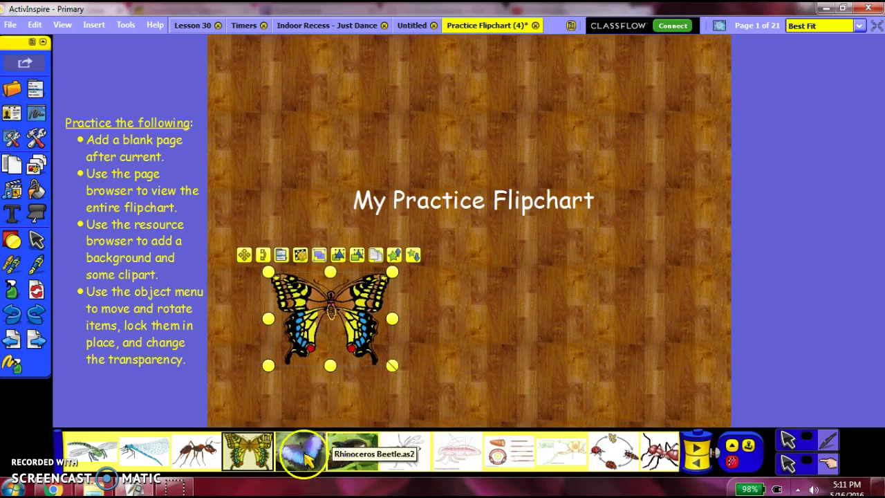
- Add the blue butterfly photo, shrunk, above the title's right end, and the red-brown ant above its left end
left_click_drag(346, 404, 518, 276)
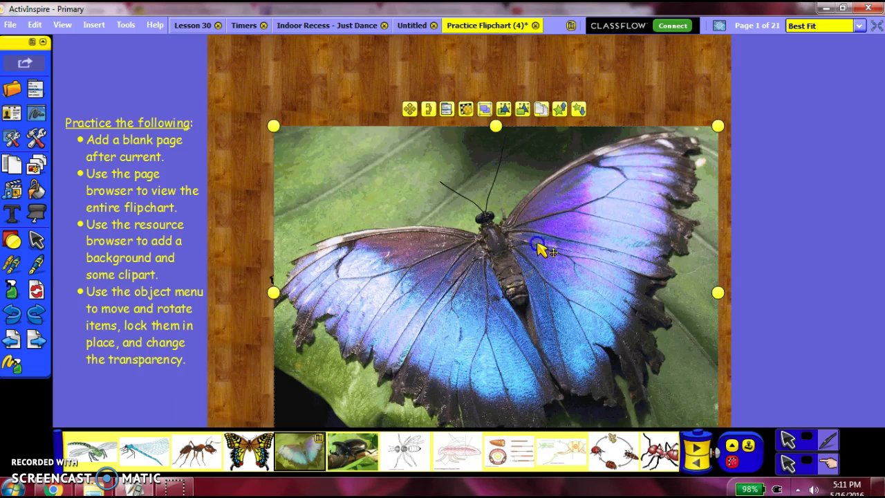
left_click_drag(544, 247, 489, 202)
left_click(489, 202)
left_click_drag(663, 410, 366, 190)
left_click_drag(329, 142, 619, 129)
left_click(408, 128)
left_click_drag(201, 450, 315, 132)
left_click(518, 325)
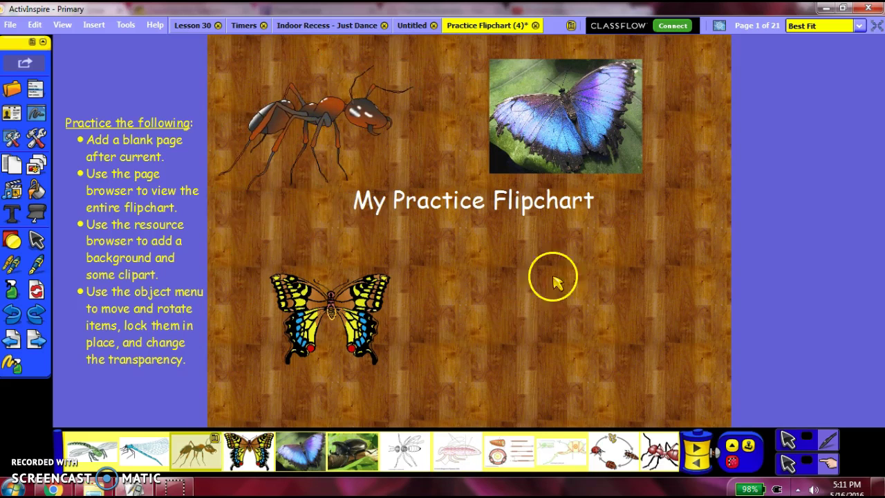
- Lock the blue butterfly photo and use design mode to shift it towards the page's right edge
right_click(553, 128)
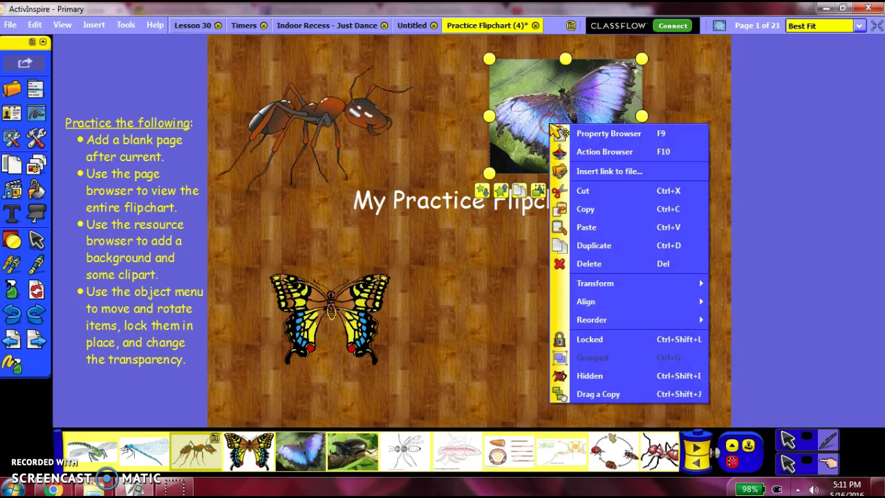
left_click(593, 339)
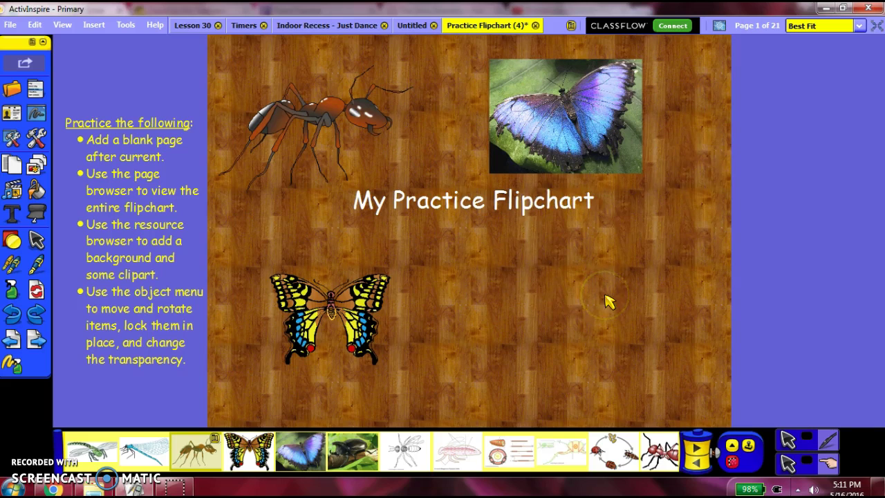
left_click_drag(563, 134, 635, 72)
left_click_drag(571, 134, 639, 136)
left_click(719, 25)
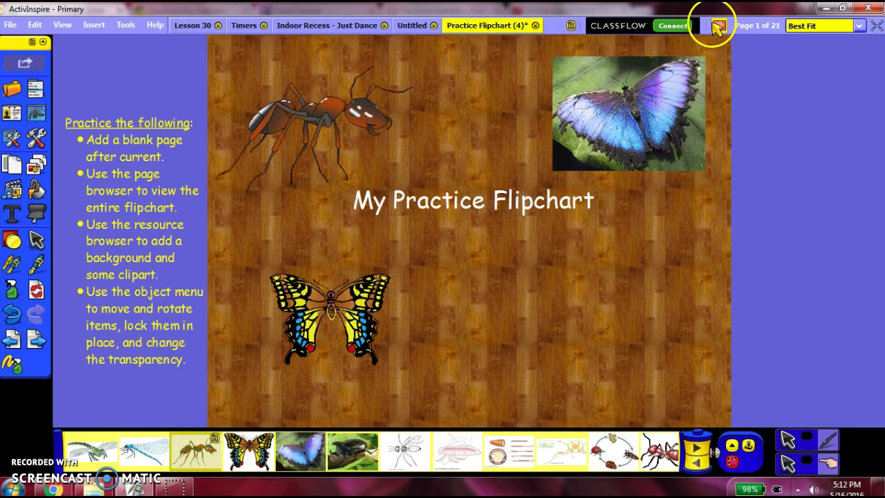
mouse_move(555, 141)
left_mouse_down()
mouse_move(603, 128)
mouse_move(614, 149)
mouse_move(578, 164)
left_mouse_up()
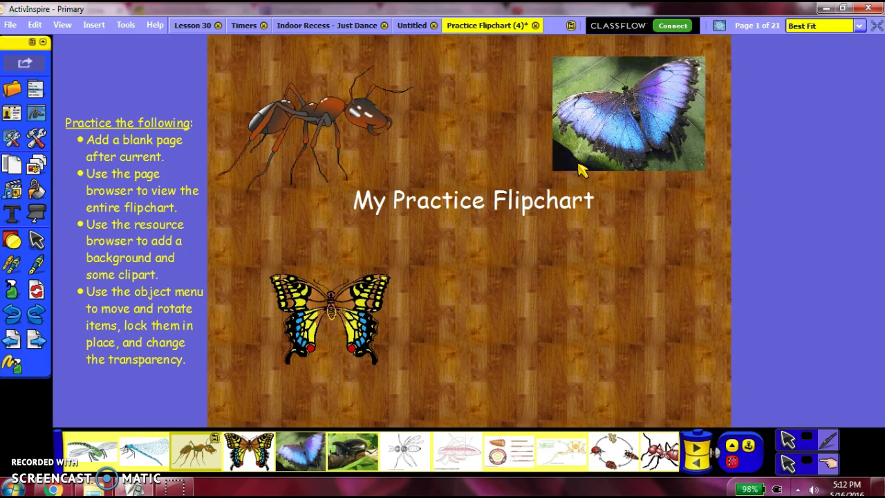
- Lock the swallowtail butterfly and the "My Practice Flipchart" title text in place
right_click(356, 306)
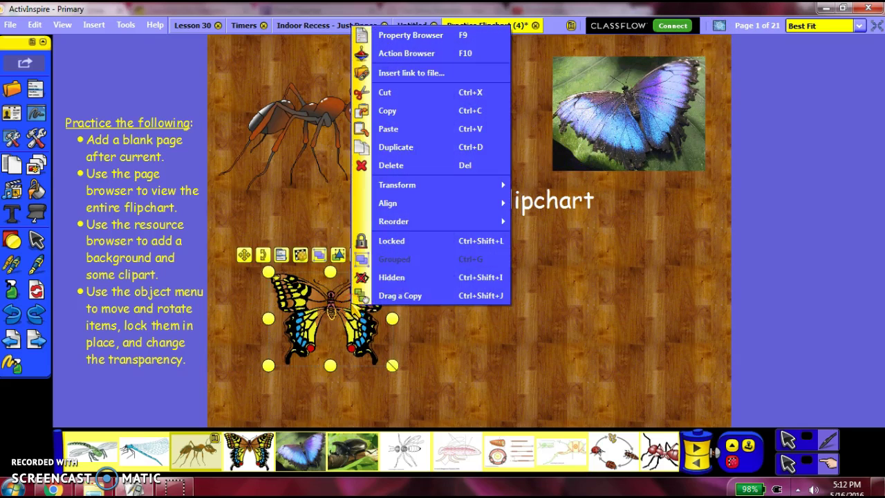
left_click(407, 241)
right_click(323, 141)
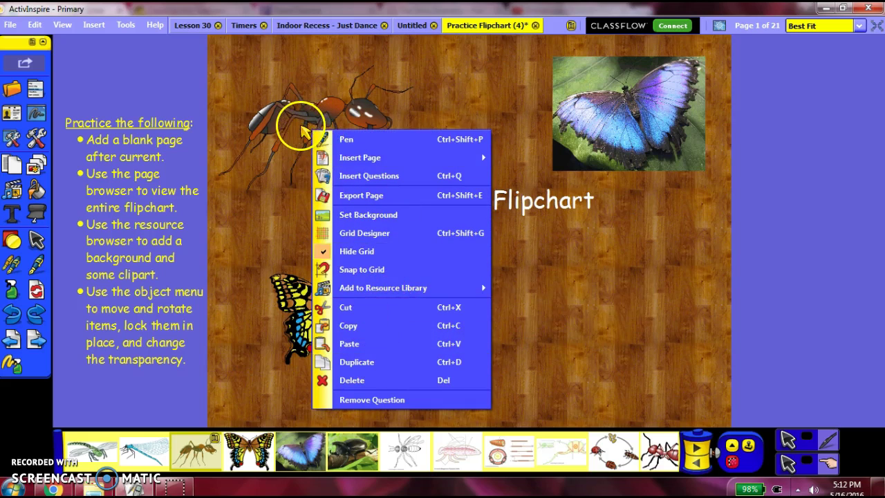
left_click(301, 127)
right_click(300, 127)
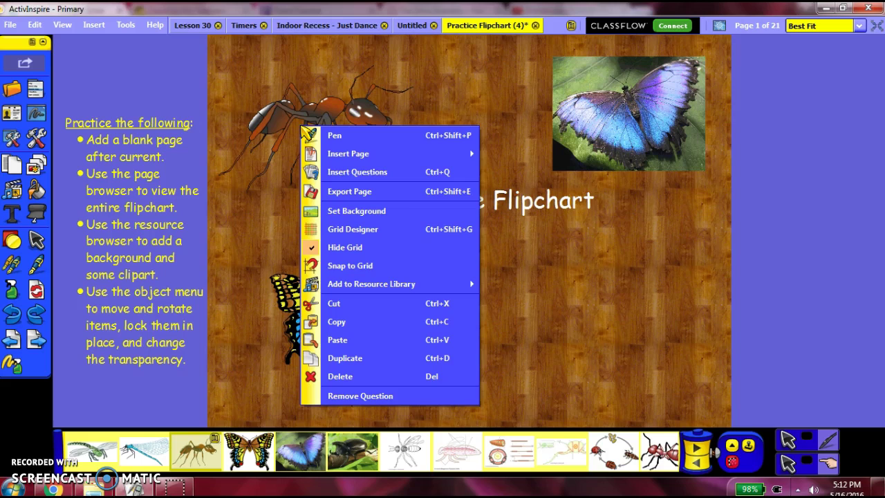
left_click(297, 122)
right_click(405, 200)
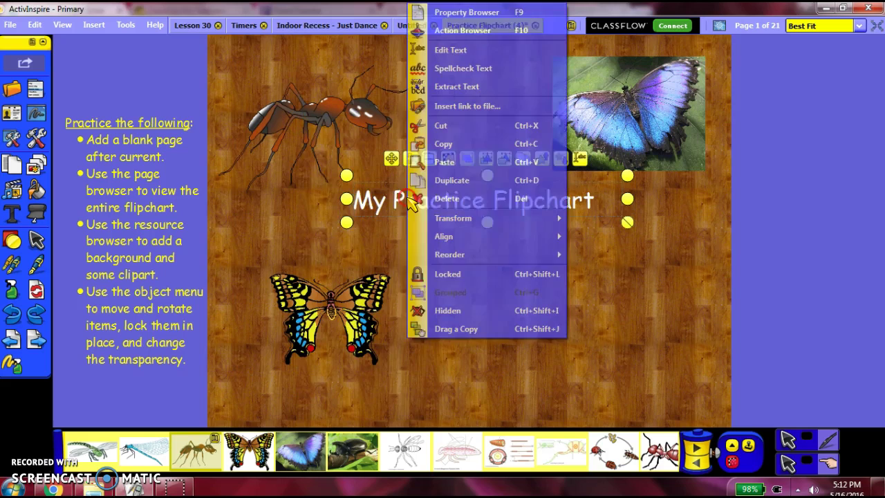
left_click(453, 275)
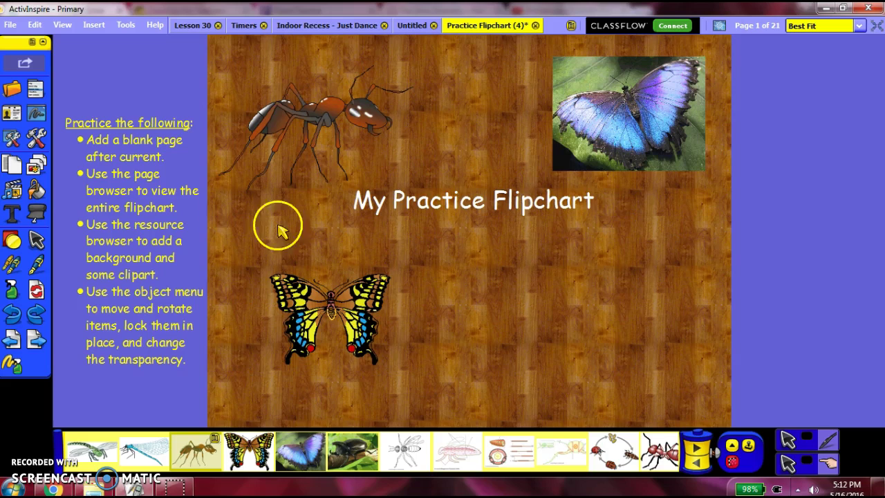
- Select the ant and examine the options in its object menu
left_click(330, 124)
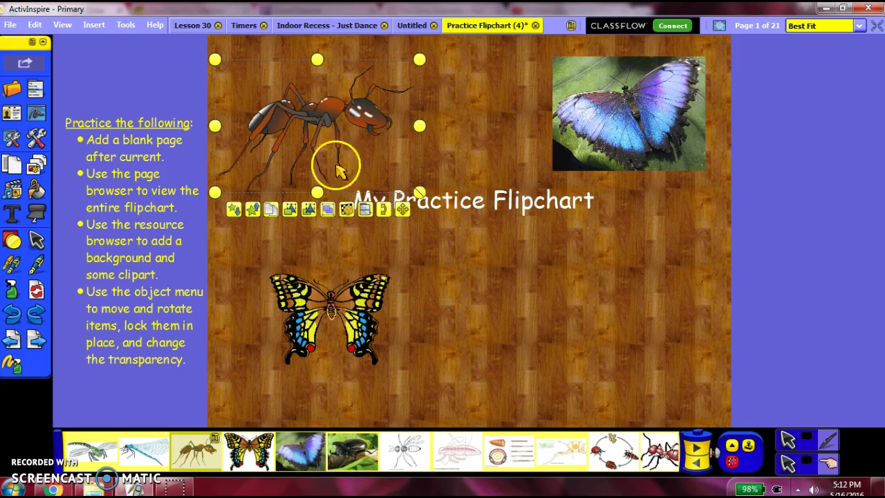
left_click(367, 211)
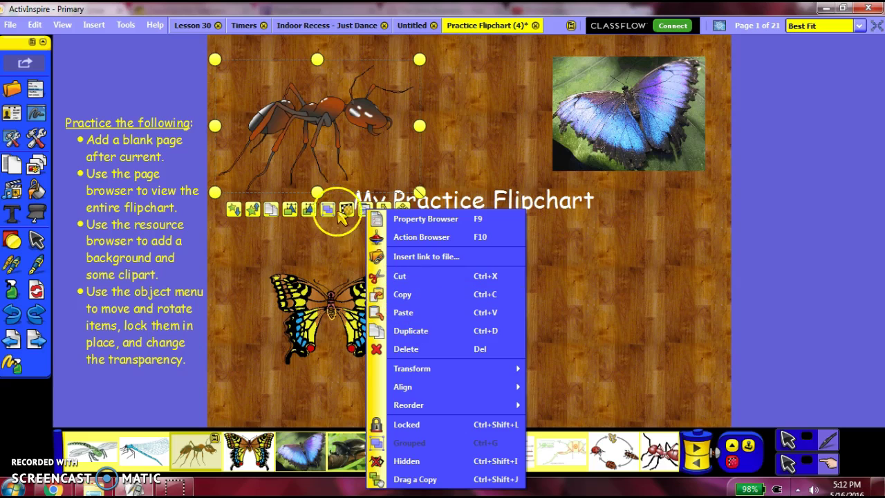
left_click(311, 179)
left_click(313, 137)
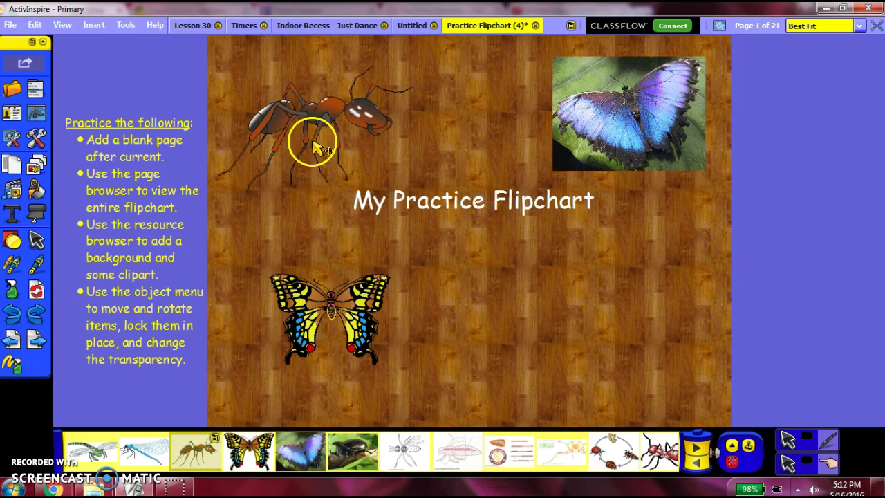
left_click(311, 132)
- Rotate the ant slightly counter-clockwise and move it below the title, beside the swallowtail butterfly
left_click_drag(429, 200, 418, 169)
left_click(344, 183)
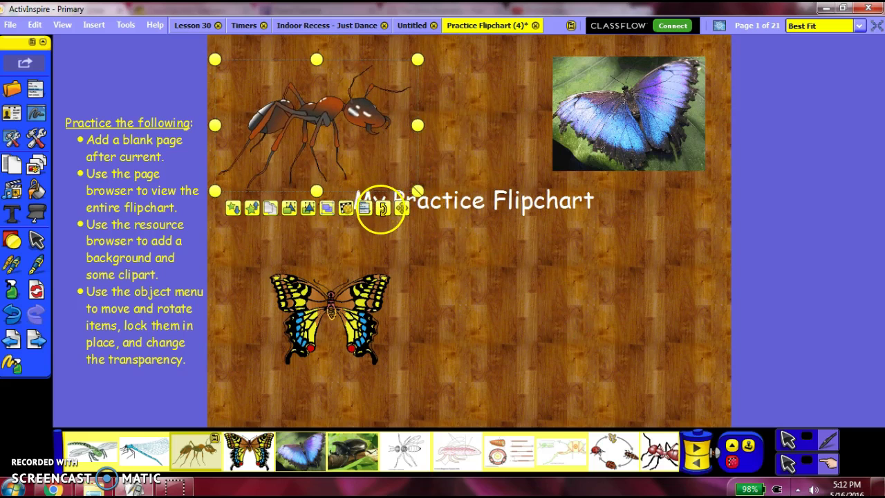
left_click(385, 238)
left_click_drag(385, 238, 361, 165)
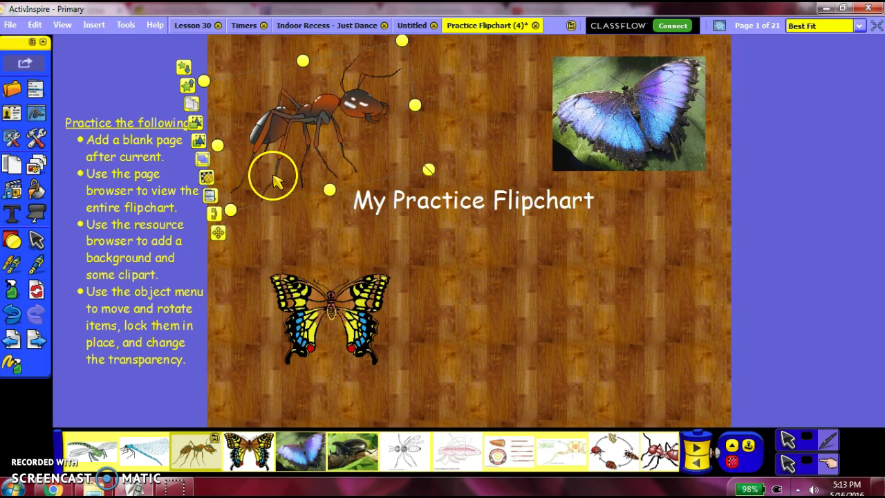
left_click_drag(316, 119, 477, 306)
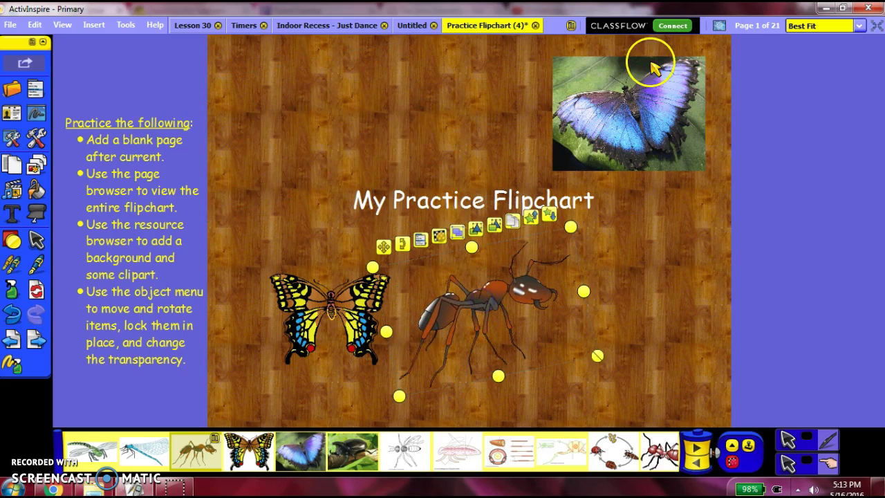
- Turn on design mode and group the swallowtail butterfly with the ant
left_click(719, 28)
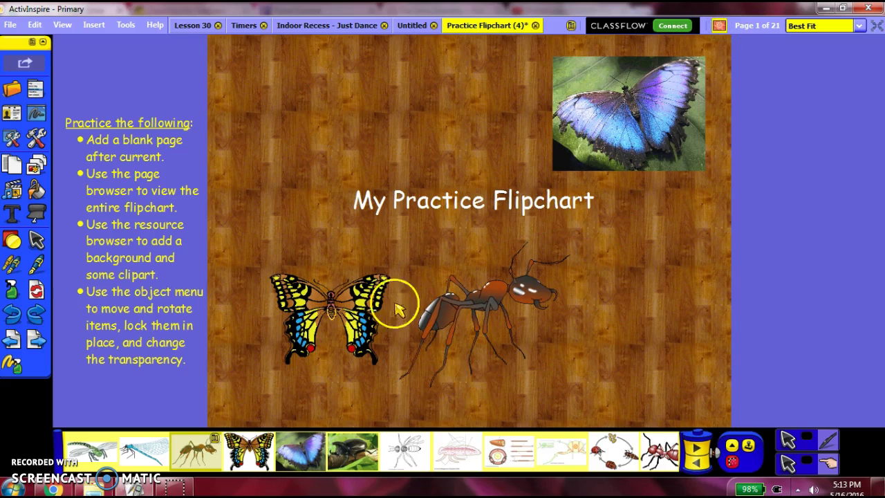
left_click(372, 305)
left_click(480, 318)
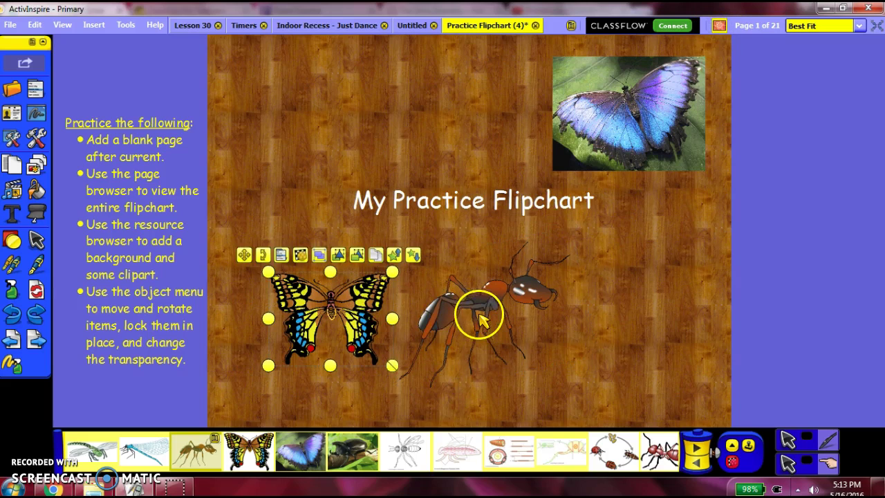
left_click(467, 310, "ctrl")
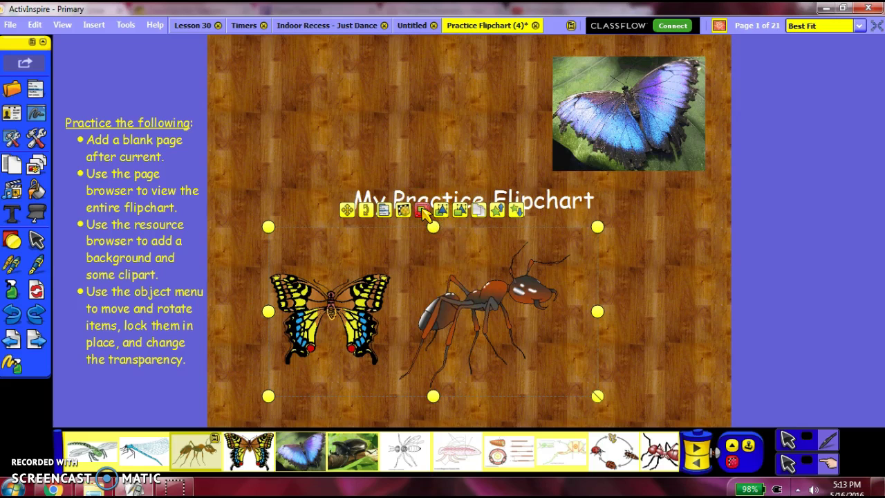
left_click(511, 285)
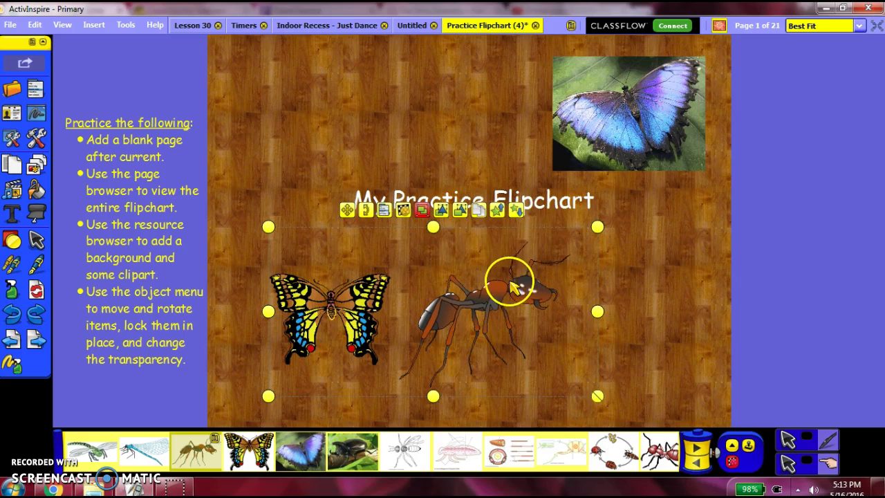
- Enlarge the butterfly-and-ant group in increments, reducing it part of the way back, and turn off design mode
double_click(500, 210)
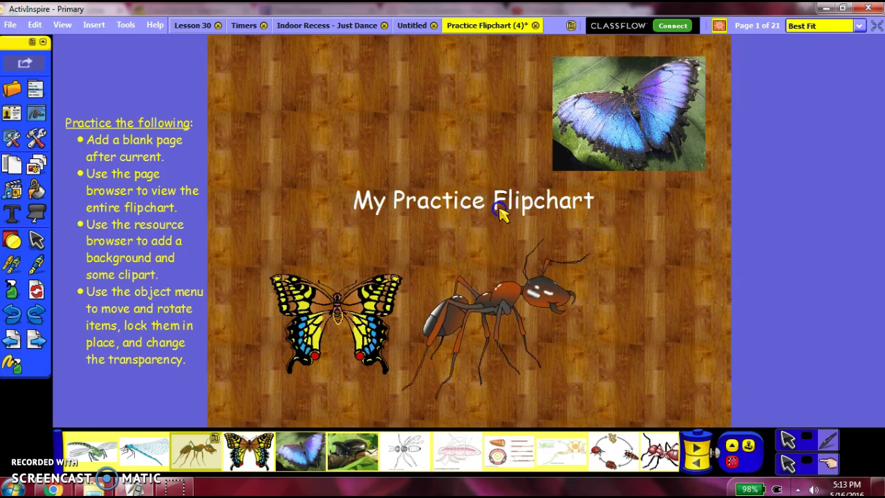
left_click(488, 311)
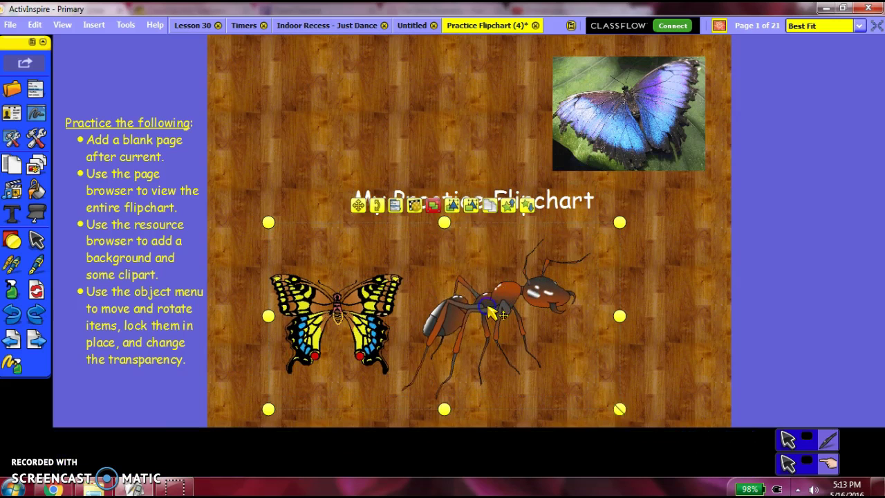
left_click(495, 241)
left_click_drag(484, 309, 488, 311)
double_click(512, 207)
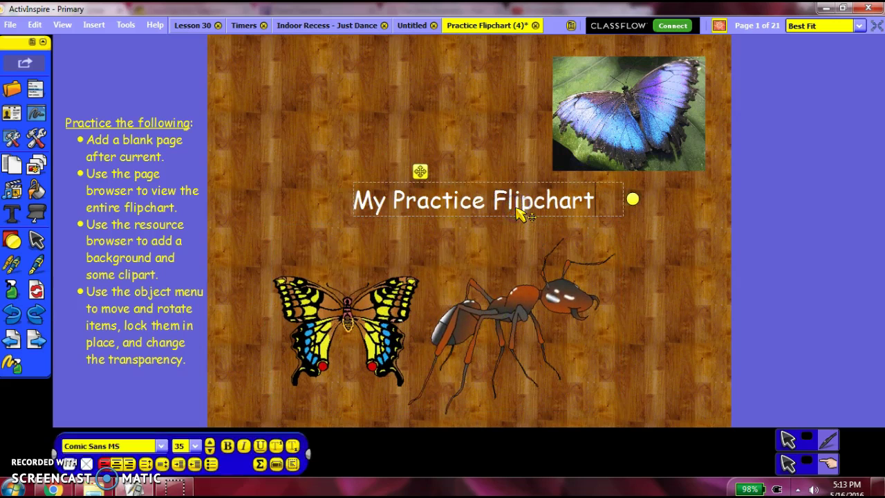
left_click(512, 305)
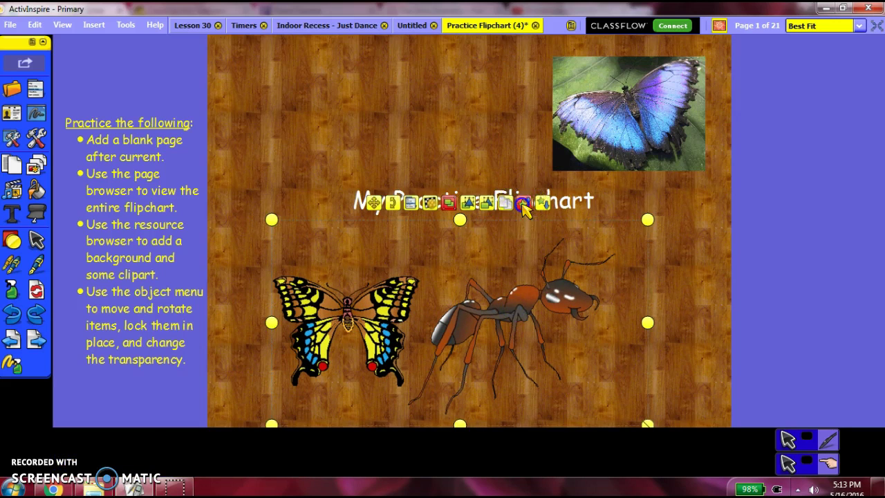
left_click(523, 204)
left_click(539, 191)
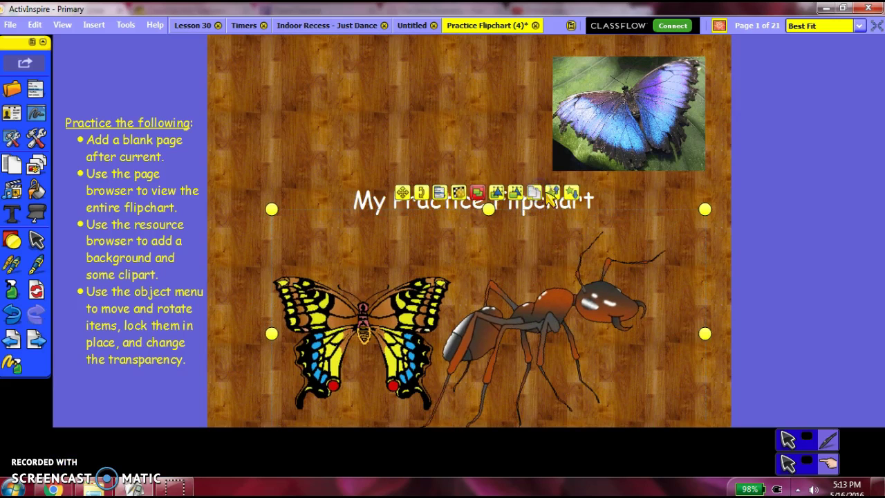
left_click(576, 191)
left_click(555, 199)
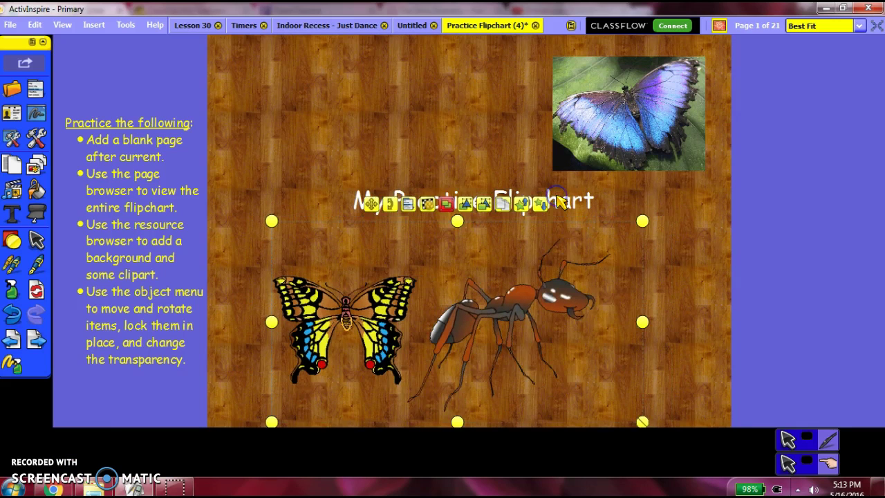
left_click(737, 237)
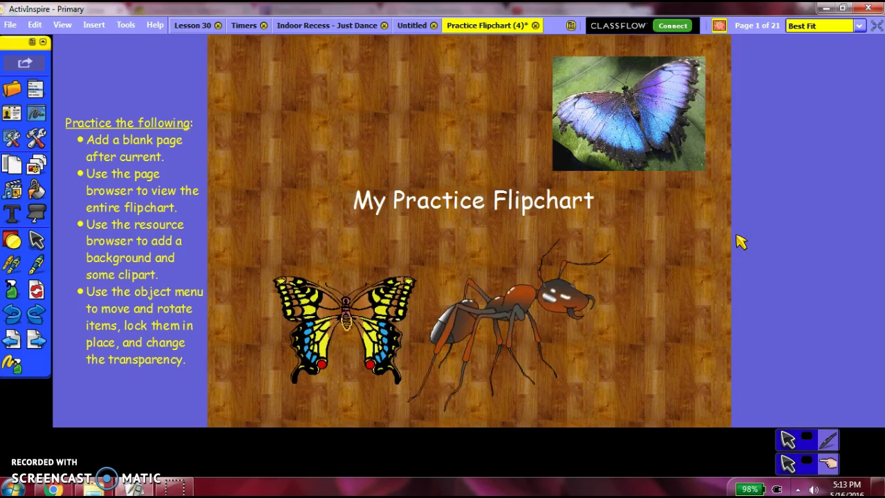
left_click(720, 25)
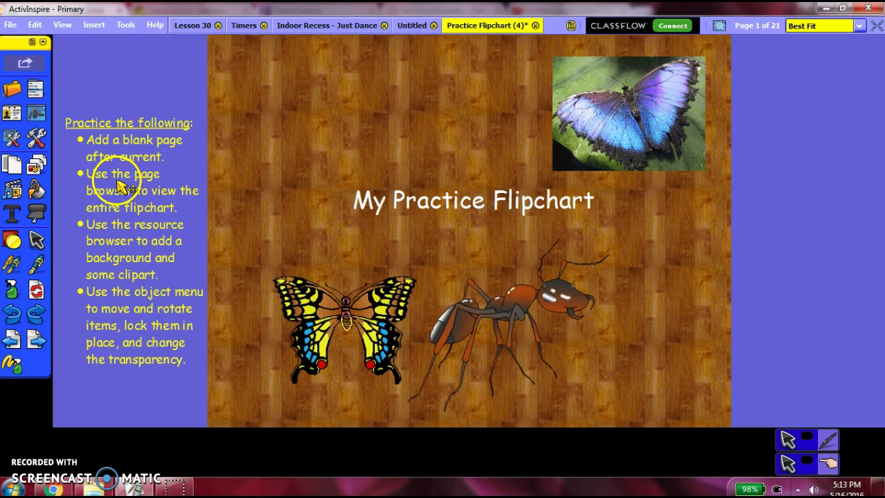
- Add the magenta text "Good morning class!" on the first writing line of page 2
left_click(36, 339)
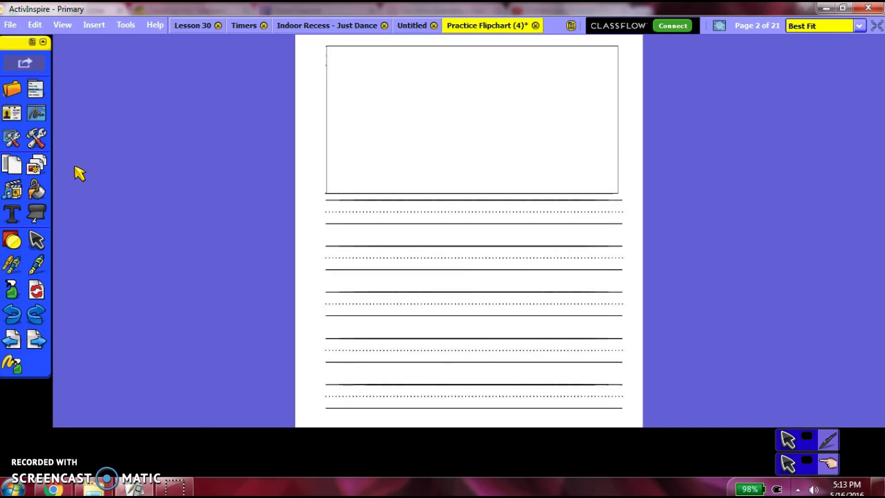
left_click(13, 215)
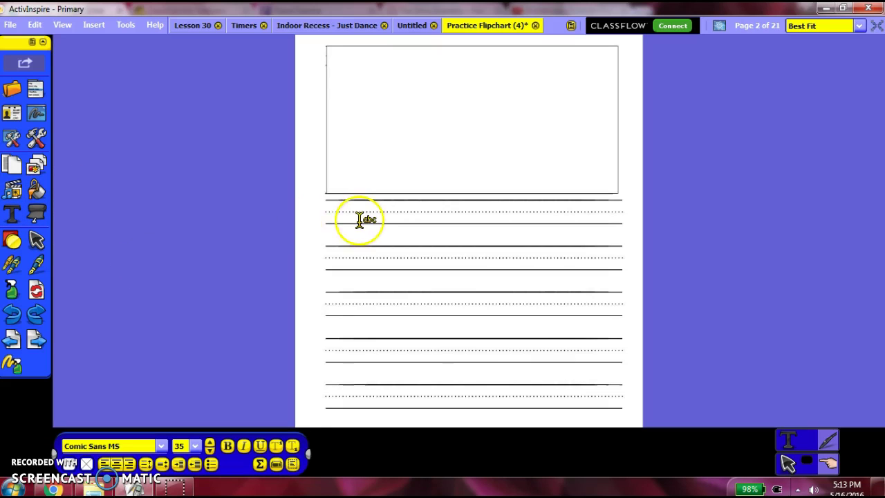
left_click(339, 212)
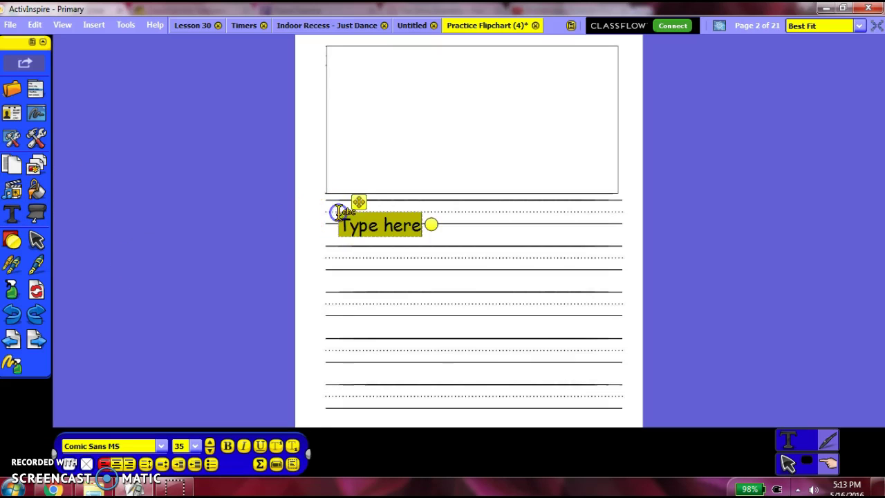
left_click(76, 465)
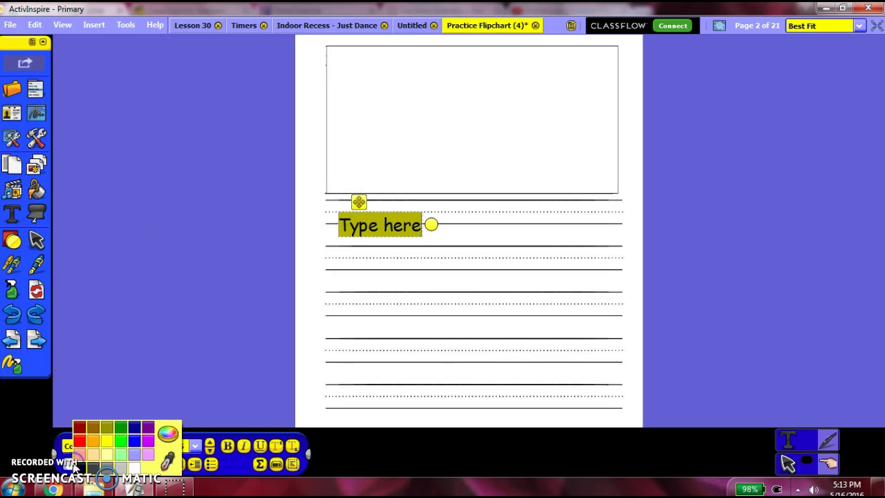
left_click(151, 440)
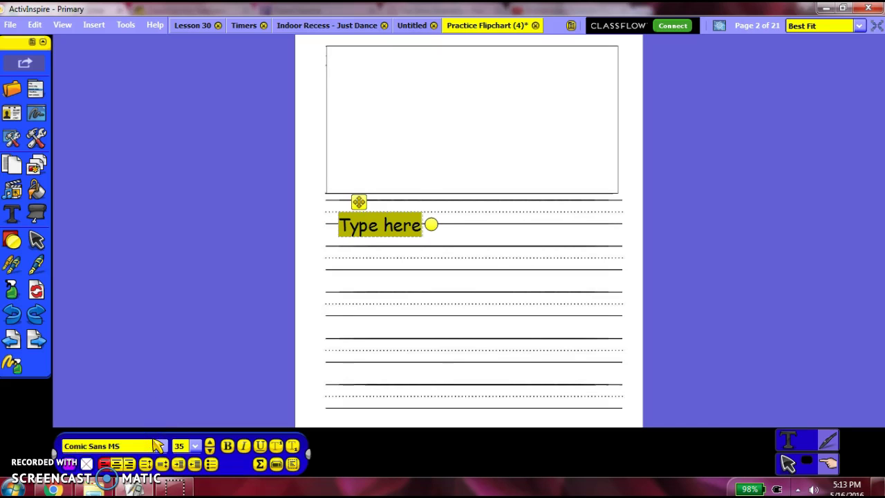
type("Good morning class!")
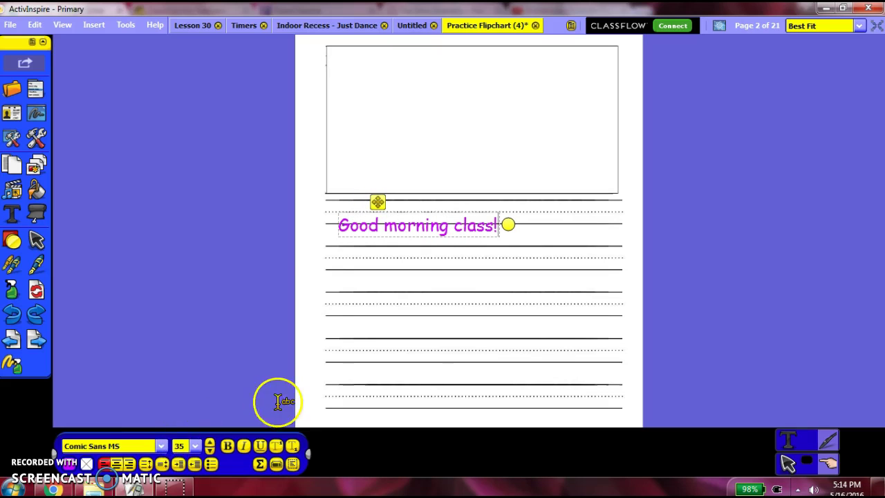